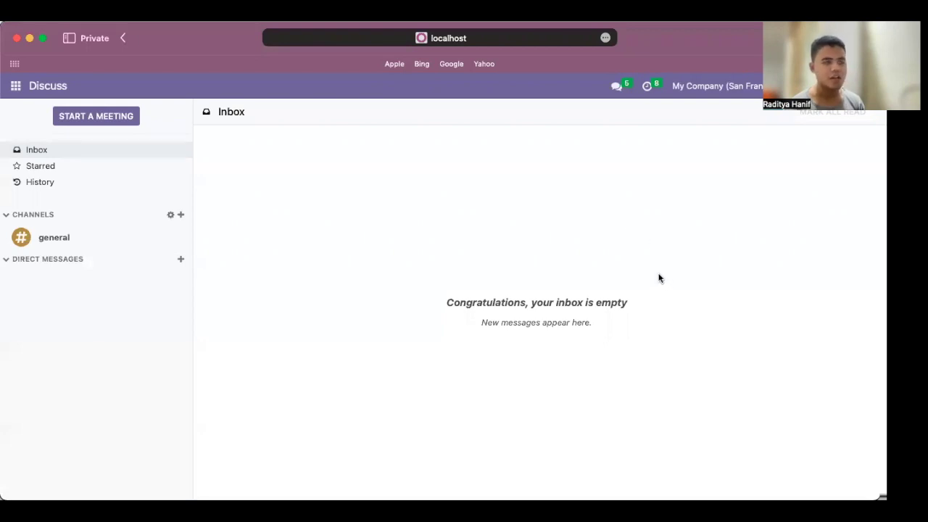
# Activate the developer mode from the Developer Tools section of the general settings
pyautogui.click(16, 89)
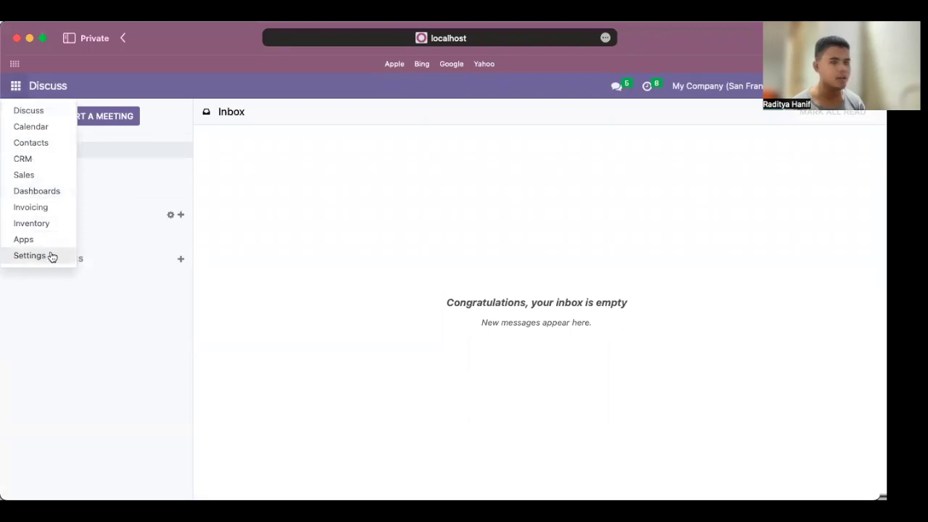
pyautogui.click(50, 255)
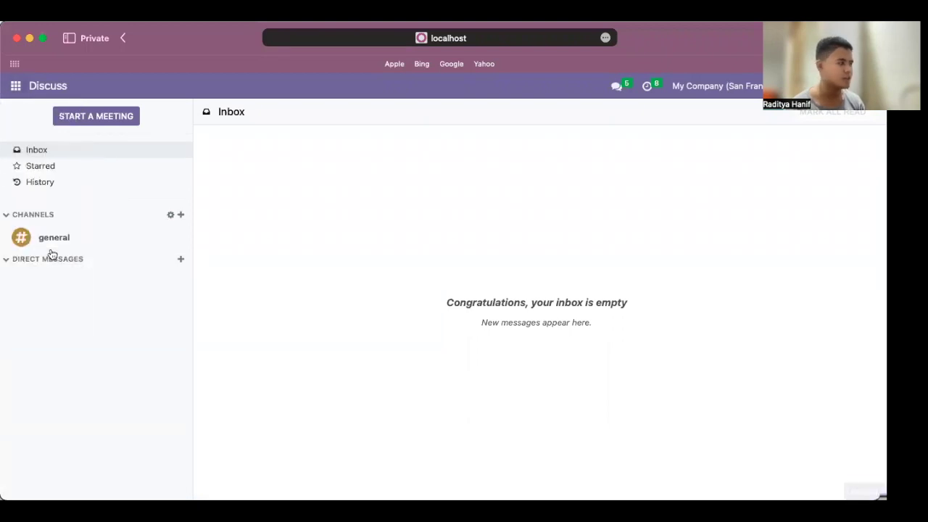
pyautogui.scroll(-20, 321, 300)
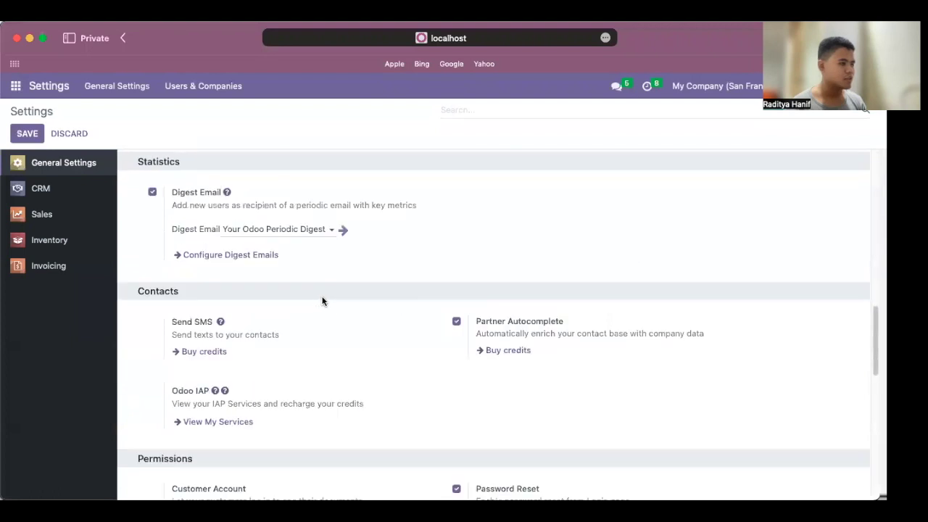
pyautogui.scroll(8, 265, 243)
pyautogui.scroll(10, 265, 243)
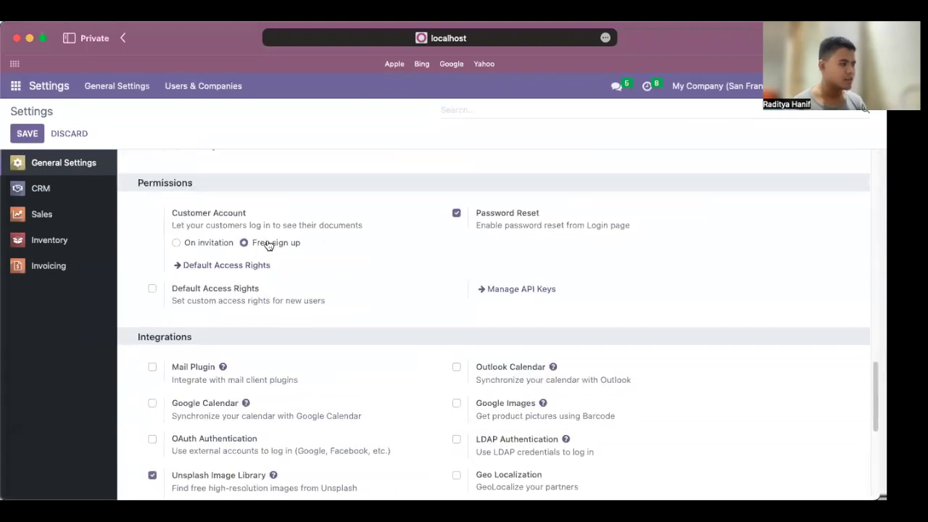
pyautogui.scroll(2, 269, 246)
pyautogui.scroll(-15, 270, 254)
pyautogui.scroll(-3, 260, 273)
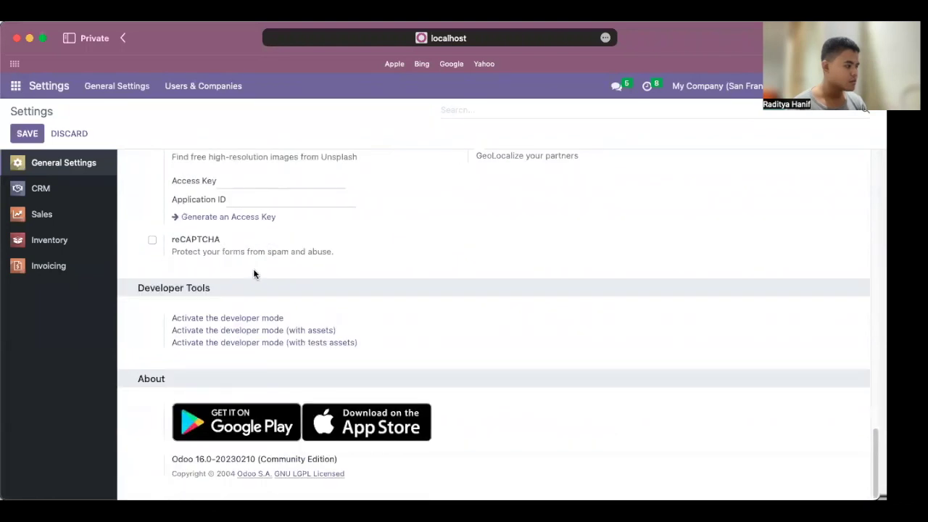
pyautogui.click(263, 327)
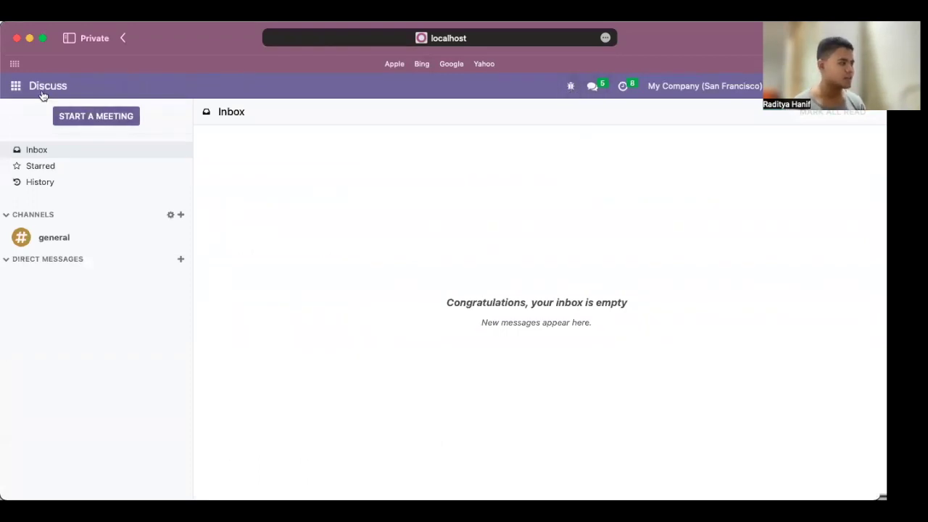
# Find the Sales setting Lock Confirmed Sales by searching for "lock", enable it and save the settings
pyautogui.click(15, 86)
pyautogui.click(59, 266)
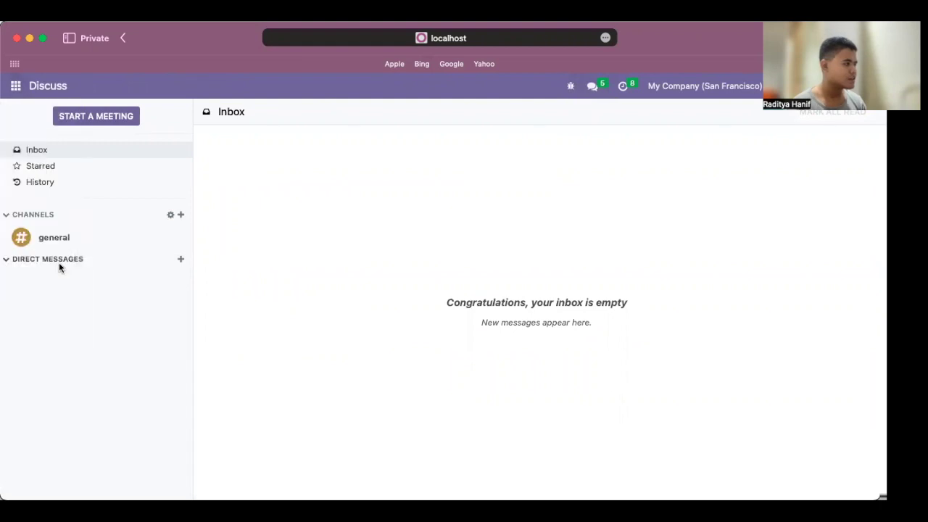
pyautogui.click(64, 223)
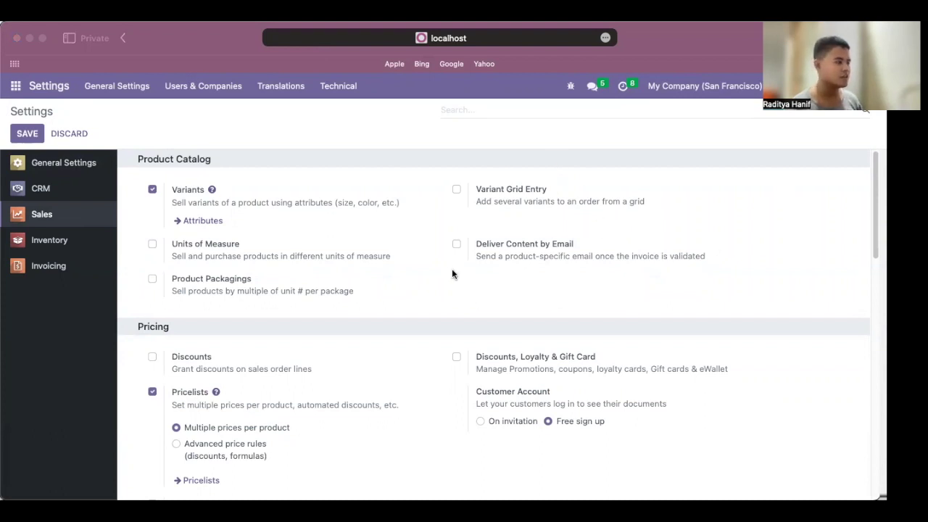
pyautogui.click(518, 110)
pyautogui.write('lock')
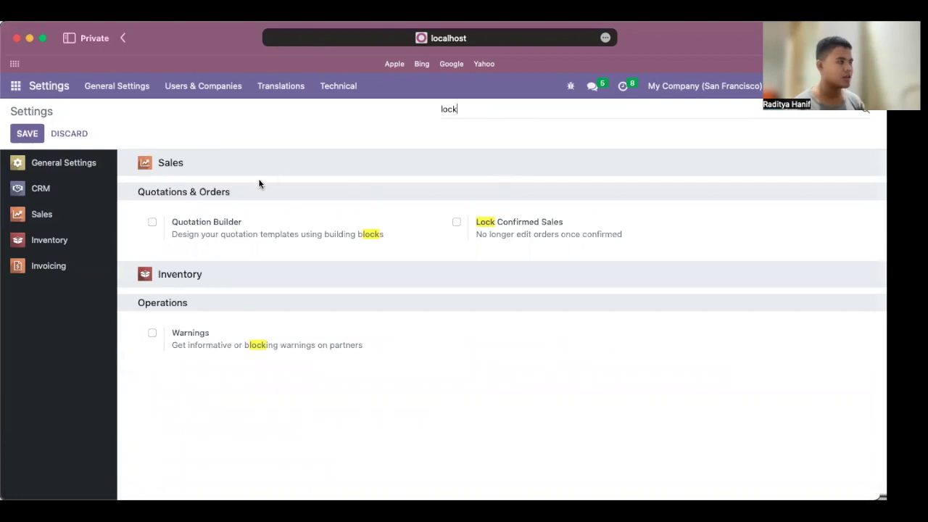
pyautogui.click(456, 224)
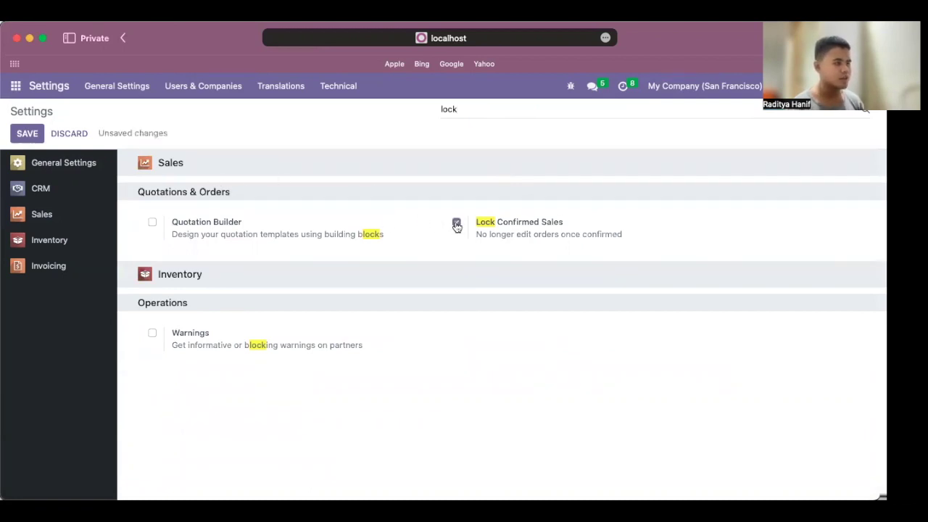
pyautogui.click(29, 134)
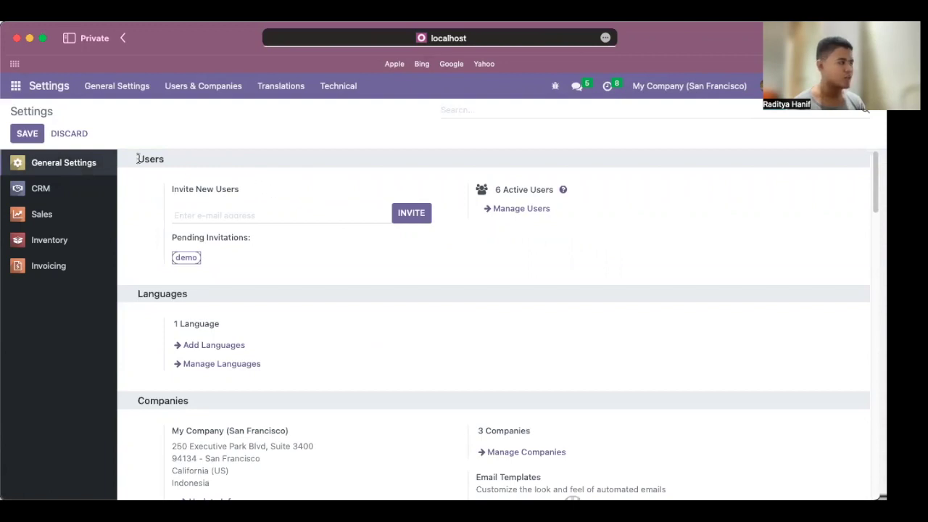
# Open the Gemini Furniture sales order totalling Rp 1,990.00 from the Sales Orders list and review its details
pyautogui.click(17, 87)
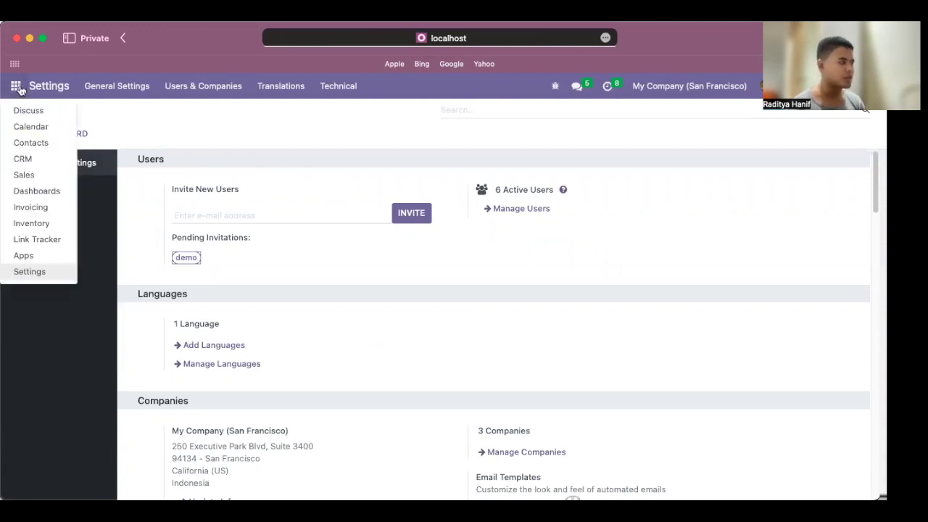
pyautogui.click(35, 178)
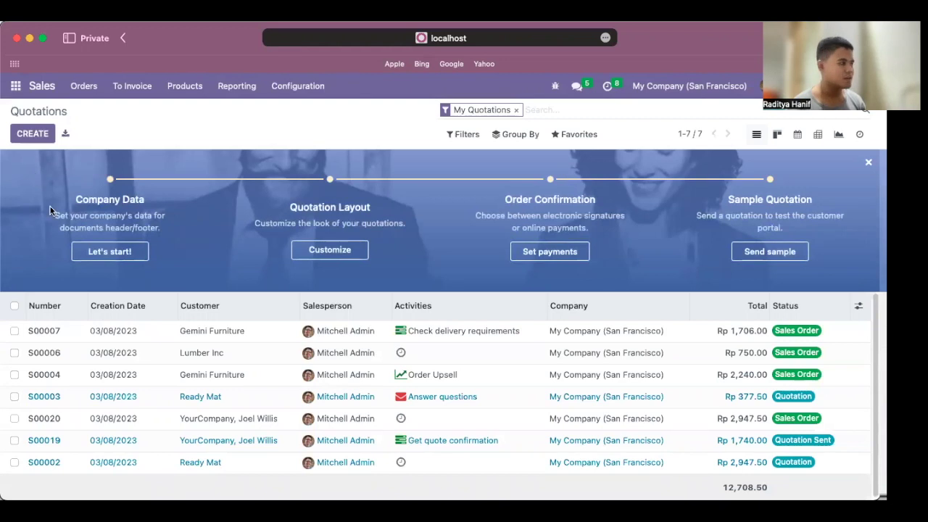
pyautogui.click(84, 87)
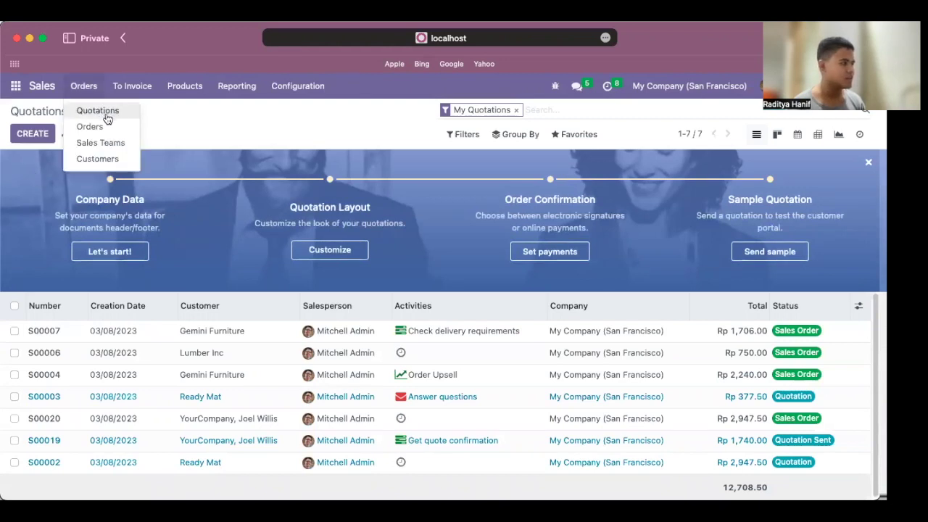
pyautogui.click(87, 109)
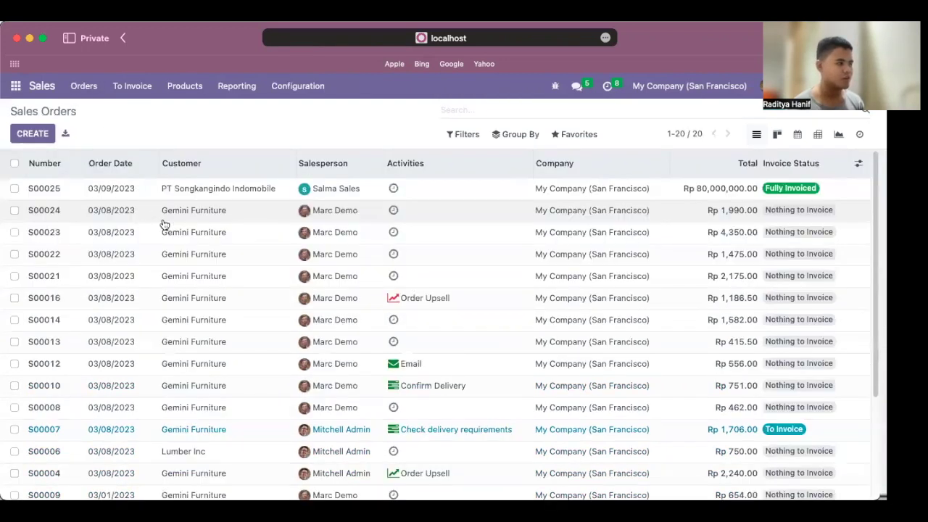
pyautogui.scroll(-1, 243, 279)
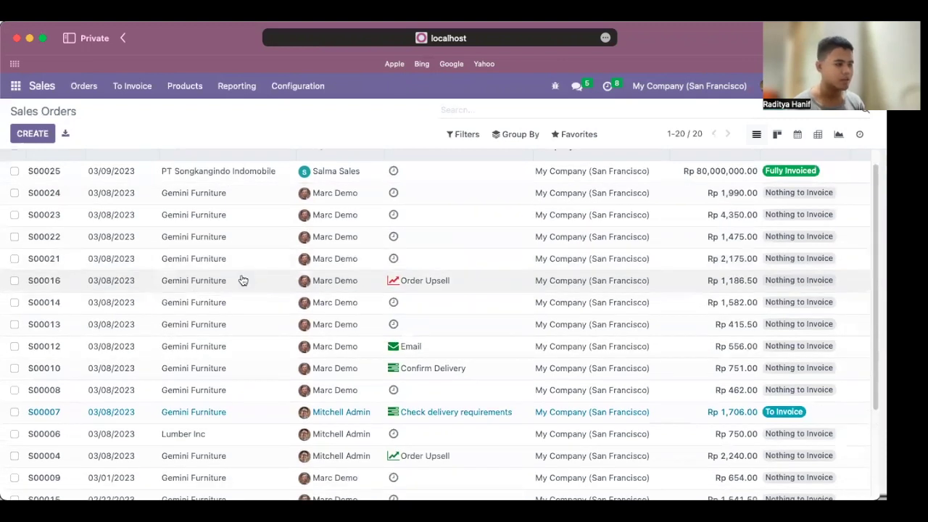
pyautogui.scroll(-1, 225, 297)
pyautogui.scroll(2, 217, 308)
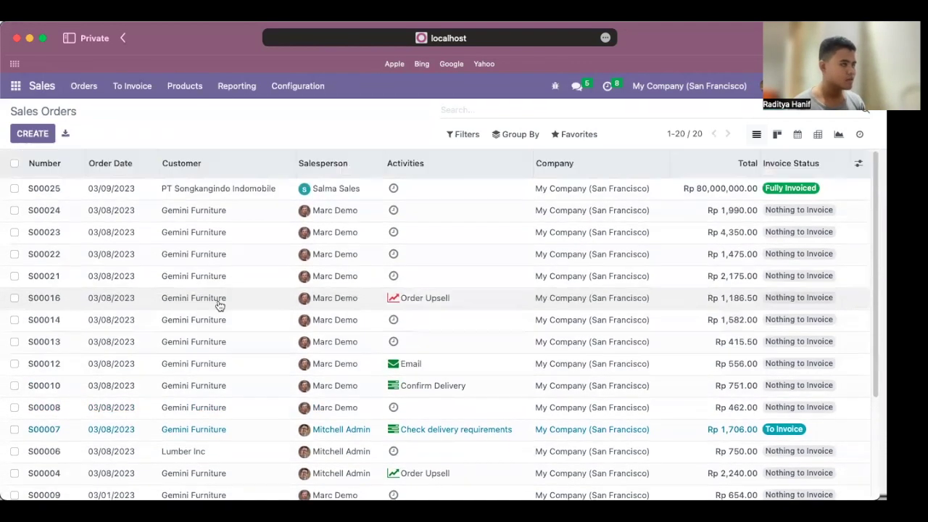
pyautogui.click(193, 216)
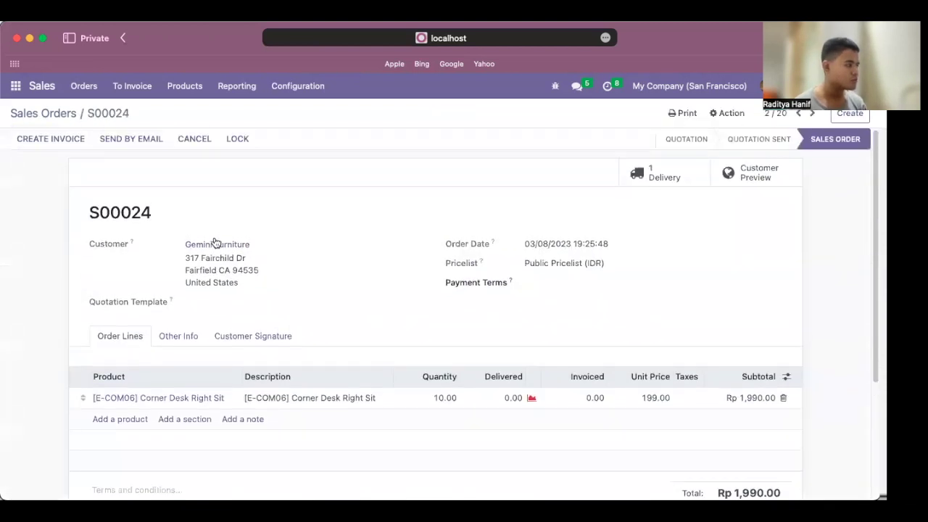
pyautogui.scroll(-1, 215, 242)
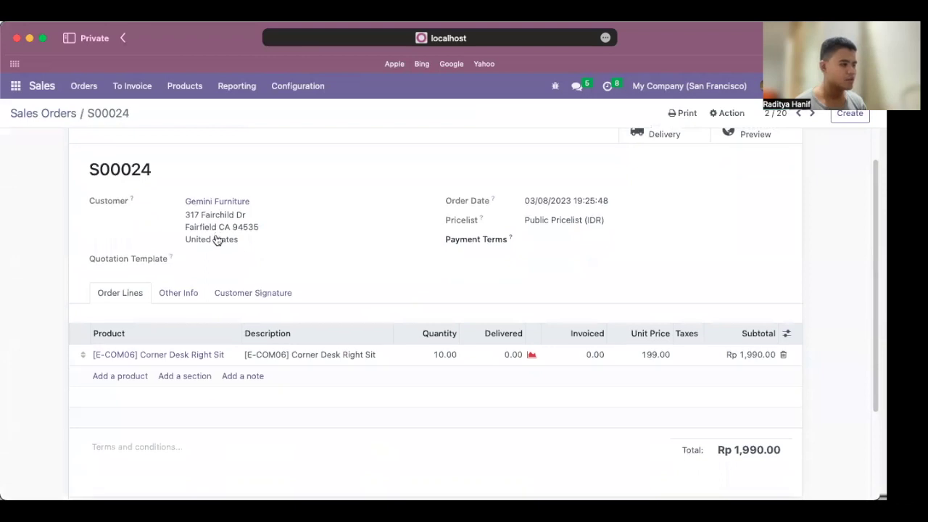
pyautogui.scroll(1, 216, 236)
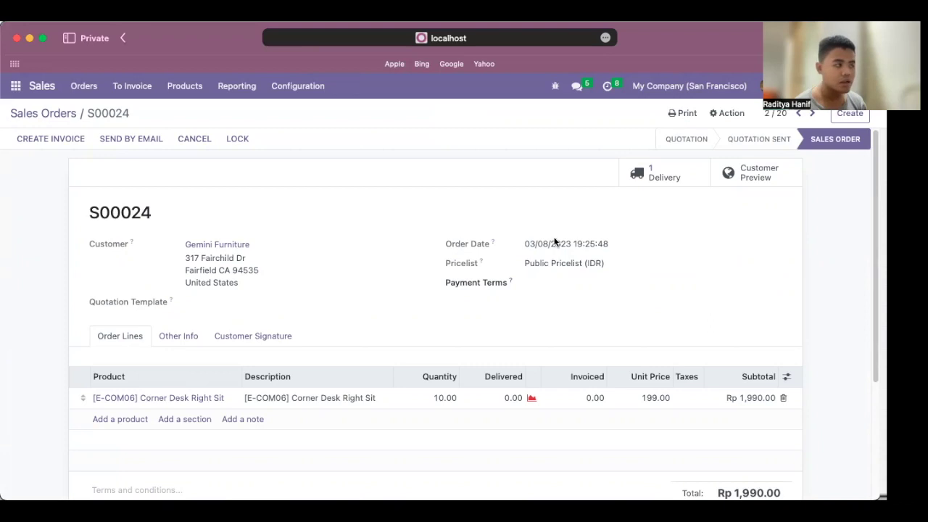
# Lock the Gemini Furniture sales order and inspect its Corner Desk Right Sit order line
pyautogui.click(237, 138)
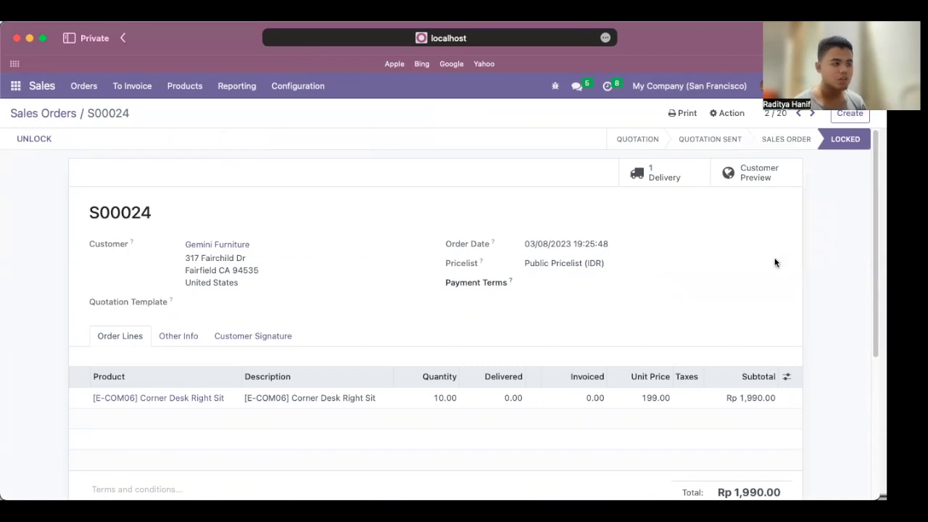
pyautogui.click(642, 405)
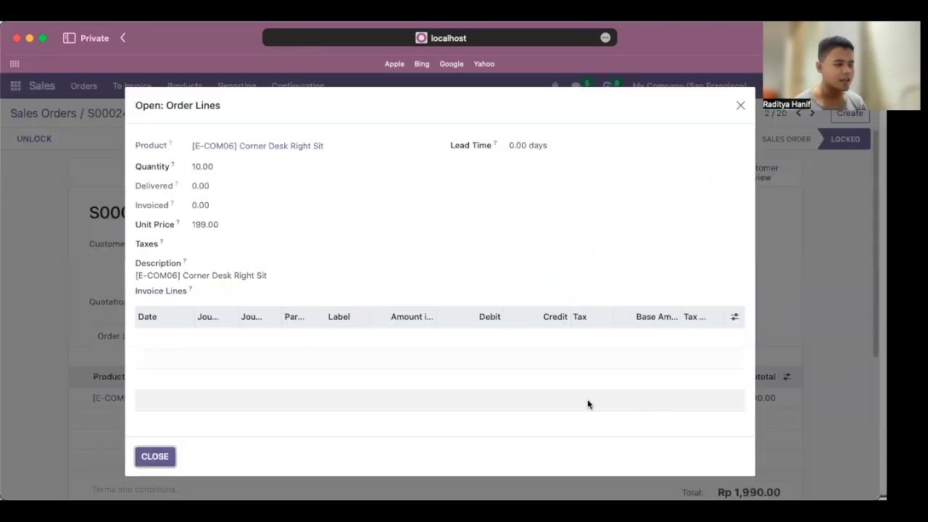
pyautogui.click(740, 106)
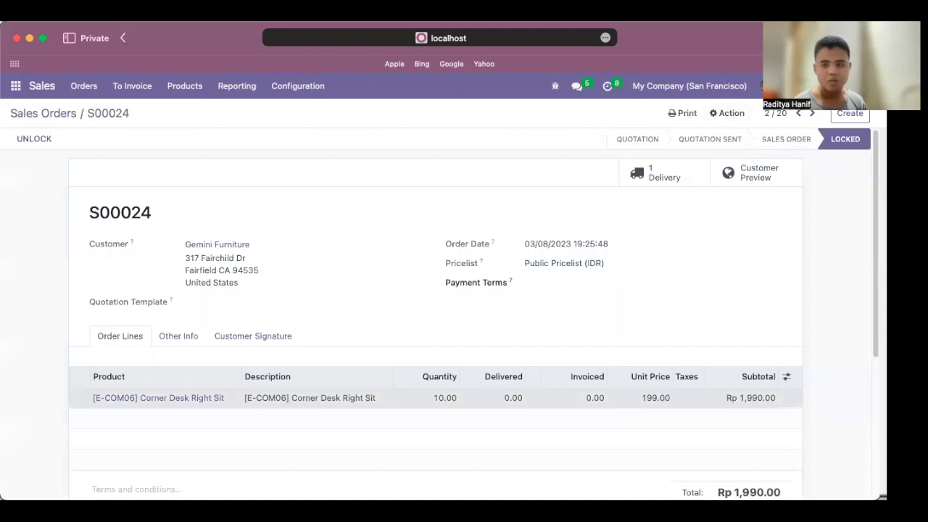
pyautogui.press('super+Tab')
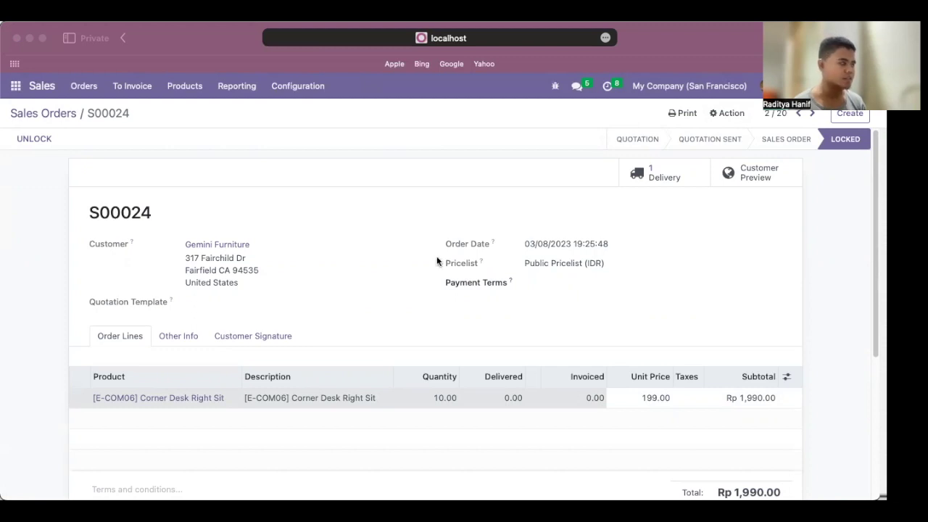
# Find the Customer Addresses invoicing option by searching the settings for "customer ad", enable it and save
pyautogui.click(15, 89)
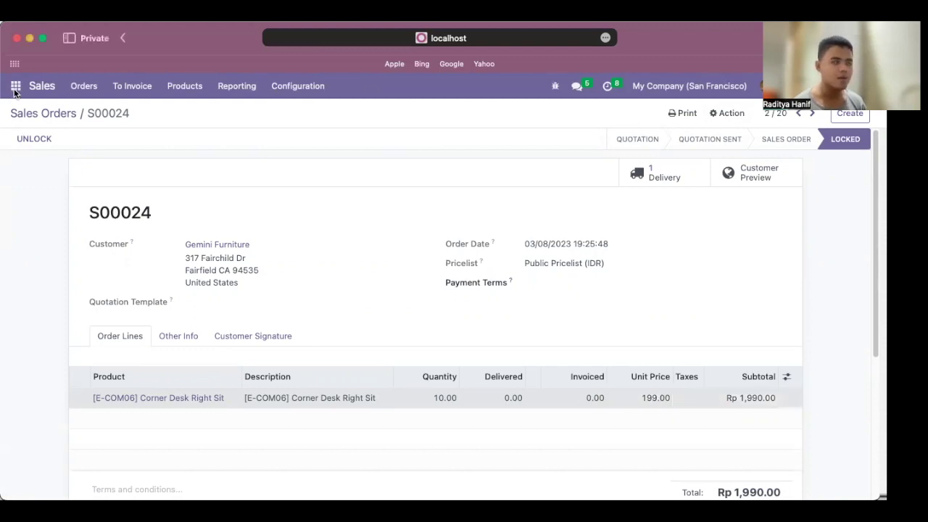
pyautogui.click(14, 90)
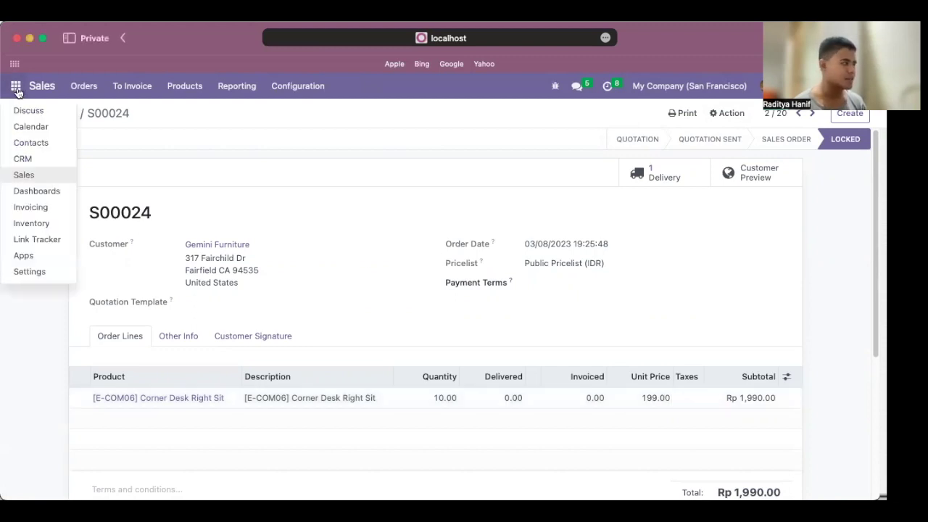
pyautogui.click(57, 278)
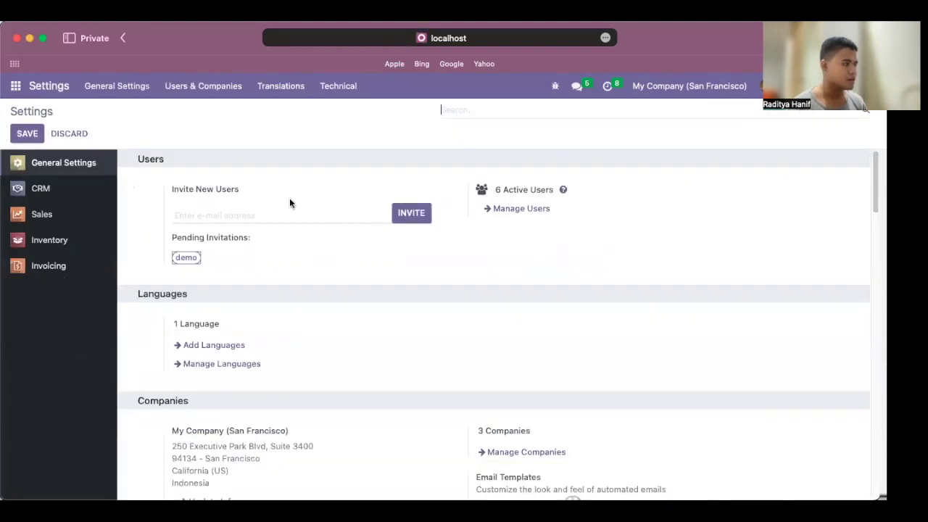
pyautogui.click(91, 214)
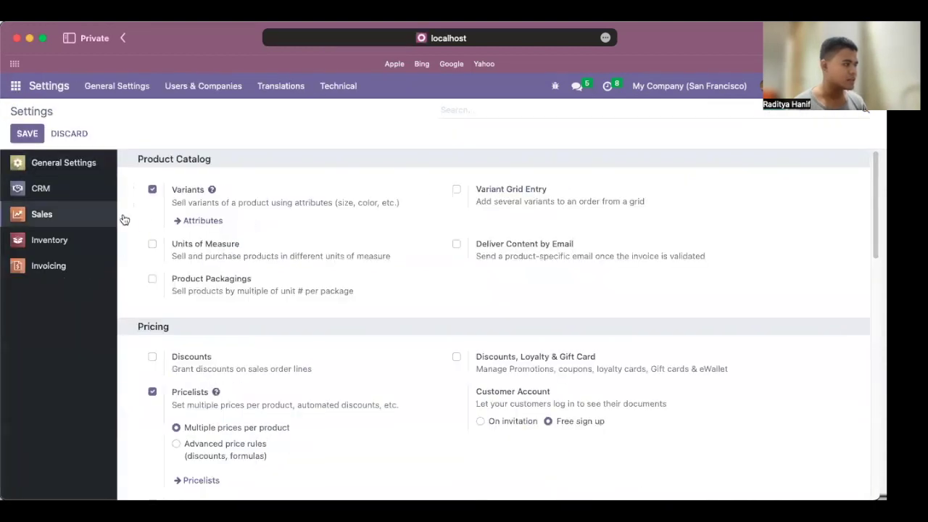
pyautogui.click(673, 111)
pyautogui.write('custom')
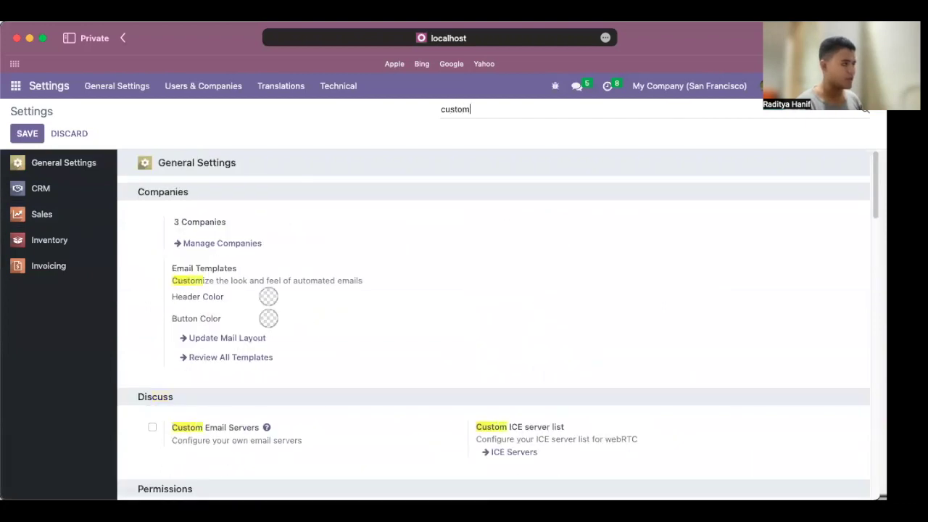
pyautogui.write('er')
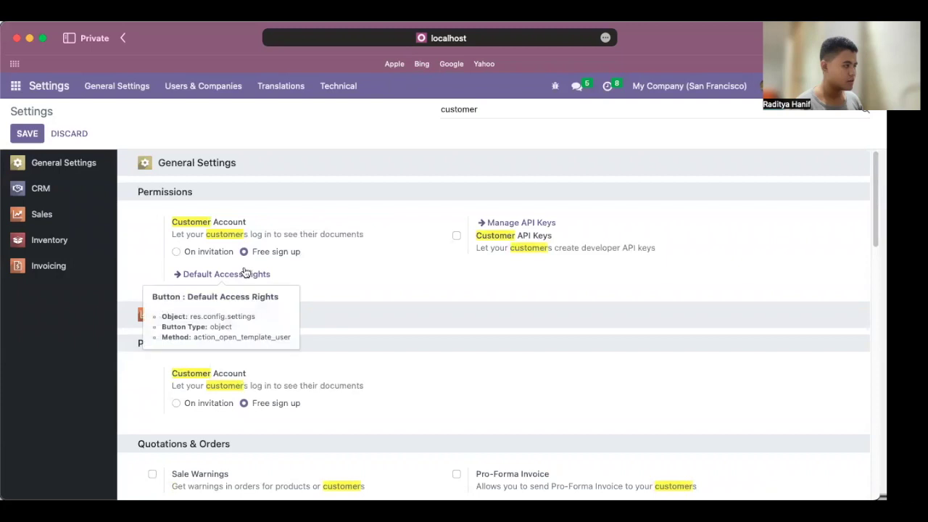
pyautogui.click(62, 217)
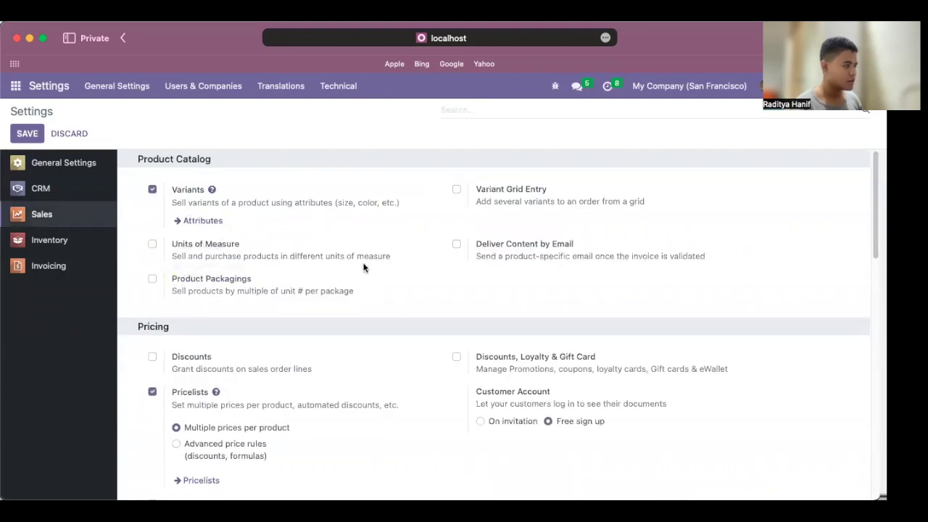
pyautogui.write('customer ad')
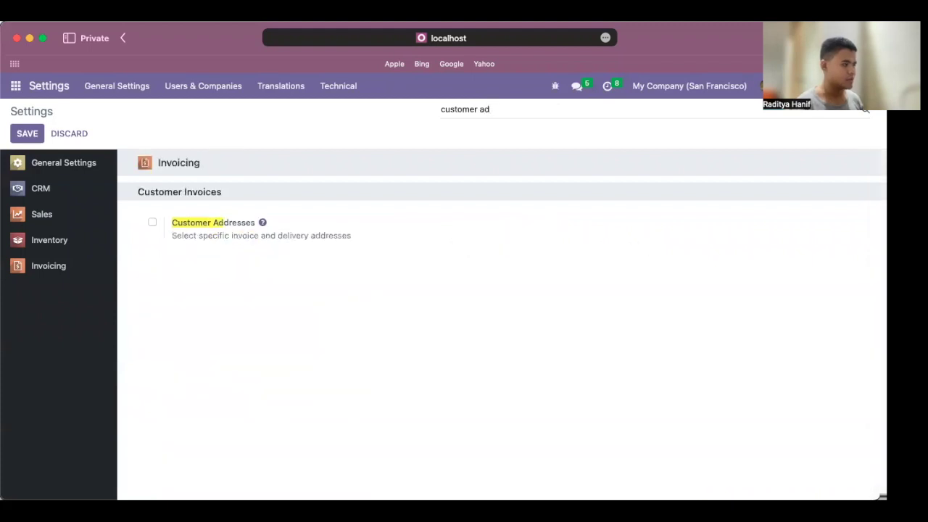
pyautogui.click(153, 224)
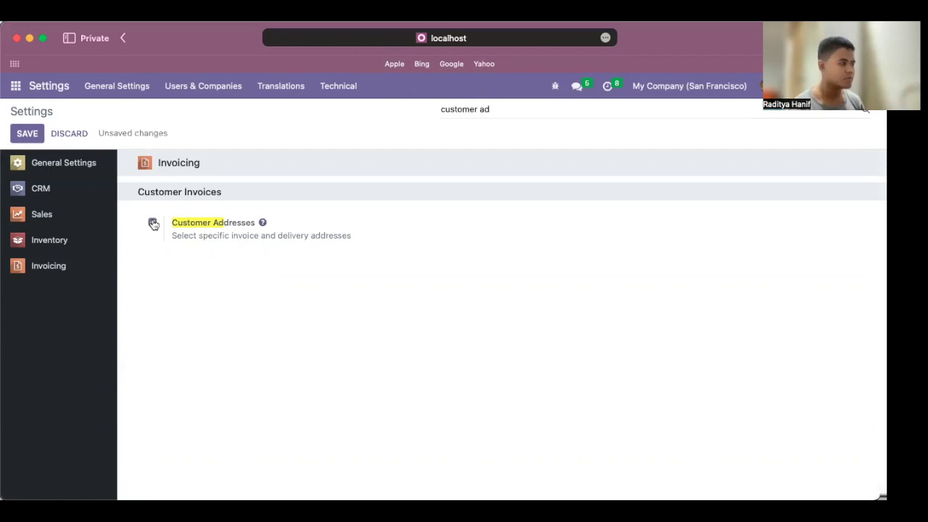
pyautogui.click(38, 134)
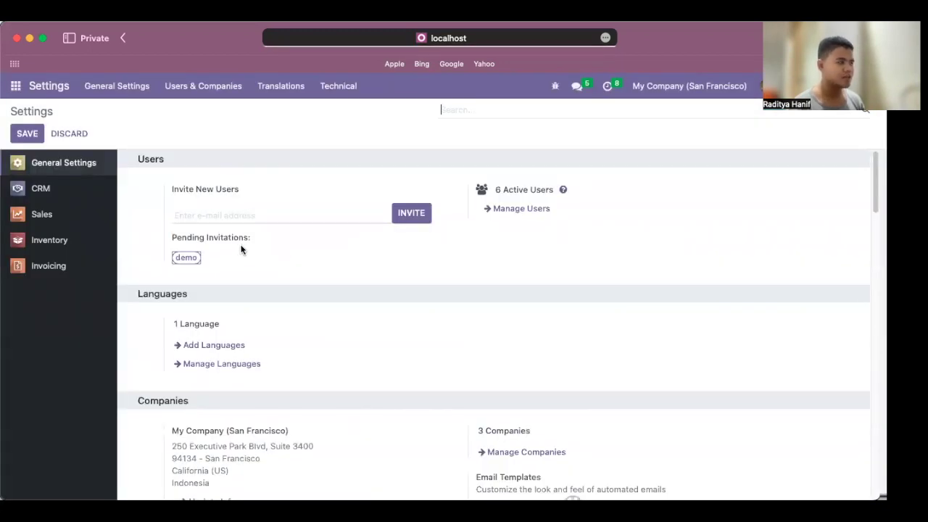
# Start a new quotation in Sales to inspect its customer address fields
pyautogui.click(24, 92)
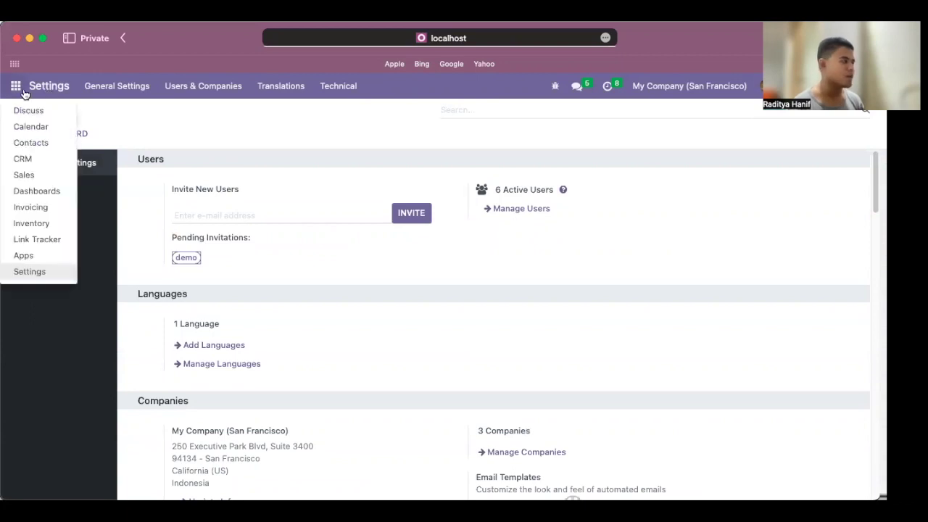
pyautogui.click(37, 181)
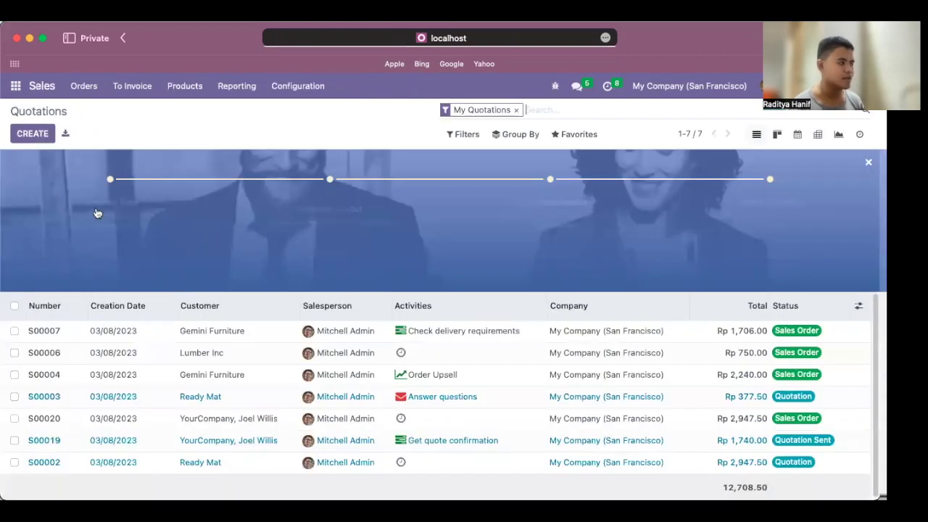
pyautogui.click(32, 134)
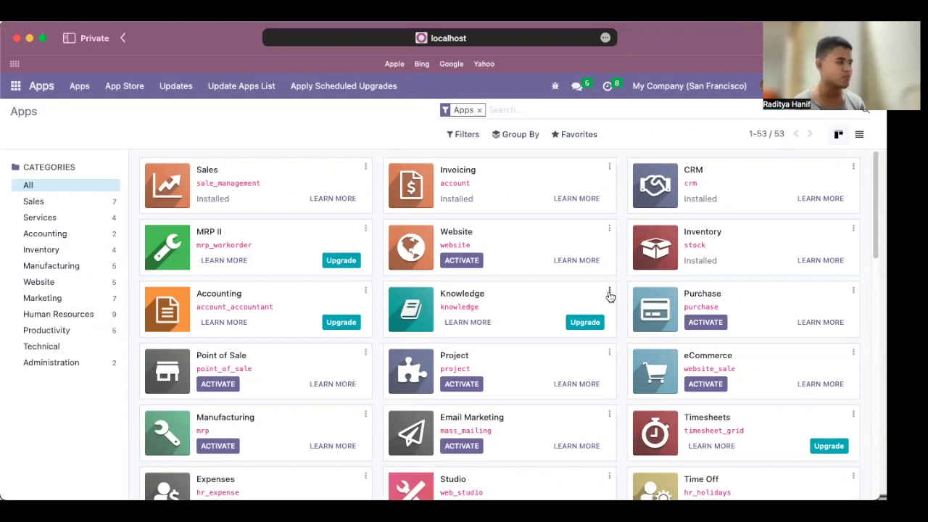
# Find the Units of Measure product catalog option by searching the settings for "uni", enable it and save
pyautogui.click(15, 85)
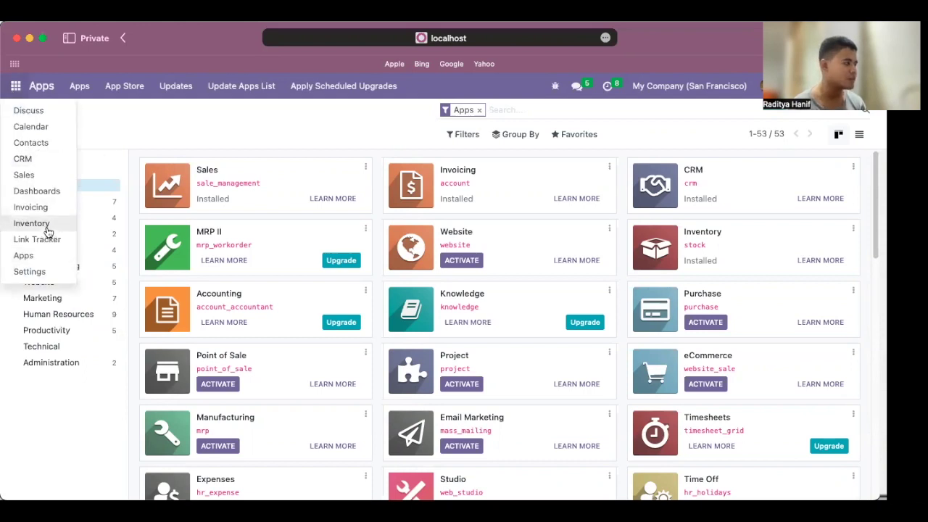
pyautogui.click(51, 260)
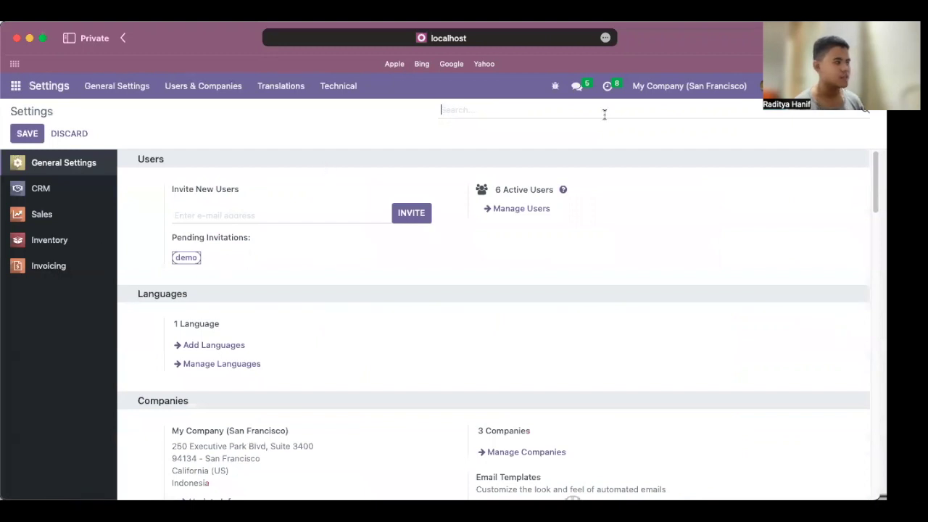
pyautogui.write('uni')
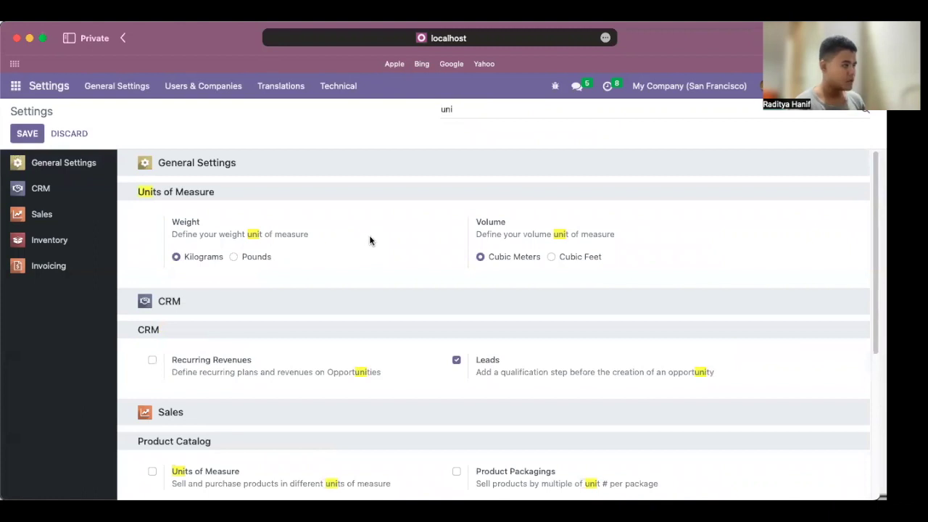
pyautogui.scroll(-4, 372, 274)
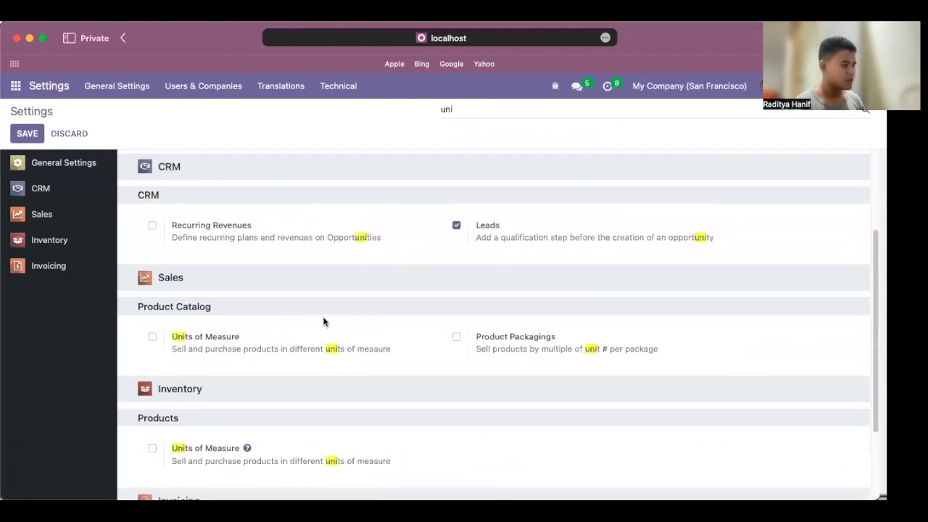
pyautogui.click(152, 338)
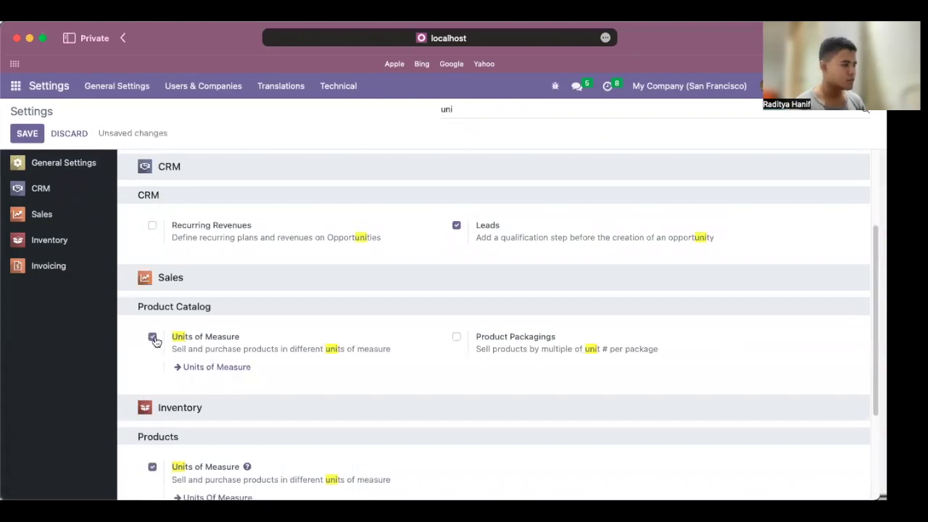
pyautogui.click(25, 135)
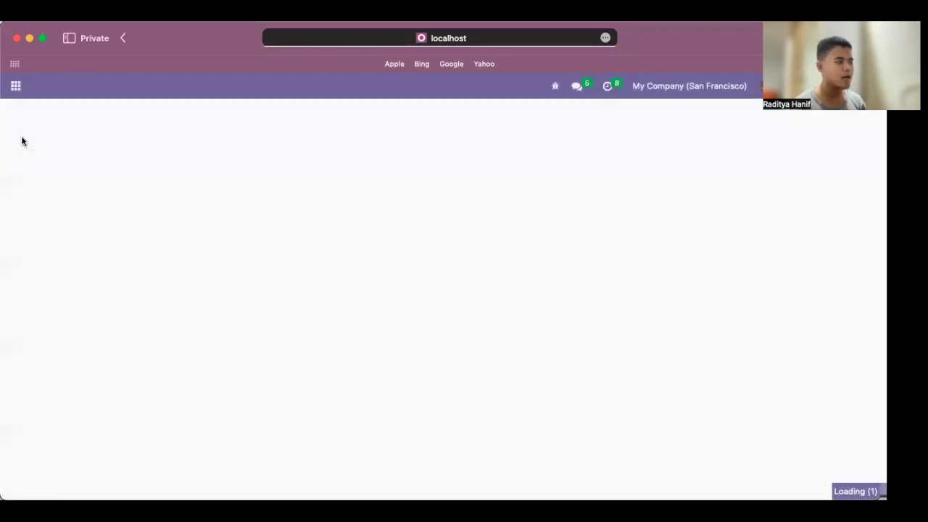
# Open the list of unit of measure categories in Inventory and review the existing ones
pyautogui.click(16, 86)
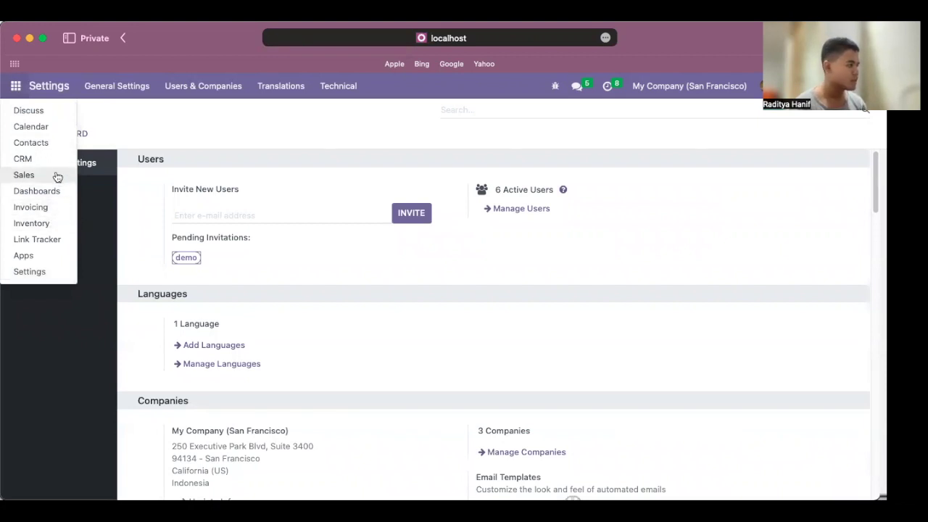
pyautogui.click(49, 225)
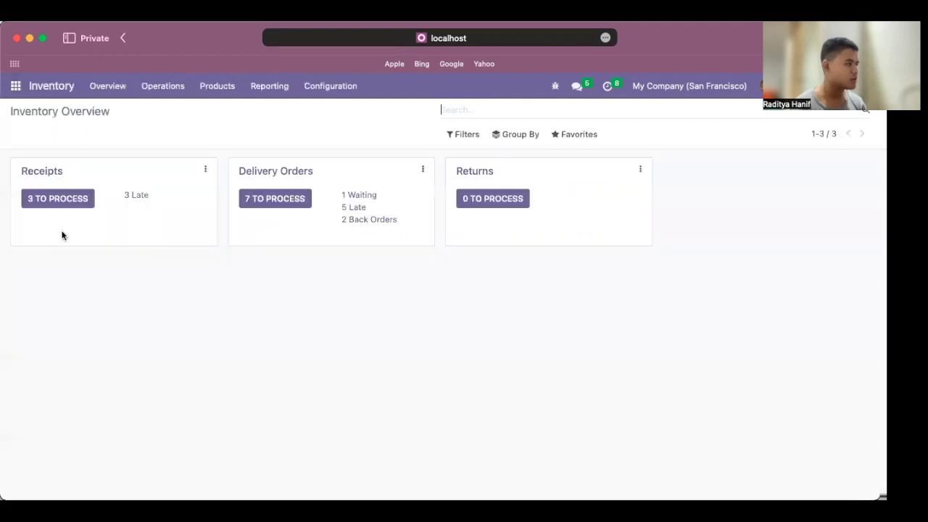
pyautogui.click(330, 87)
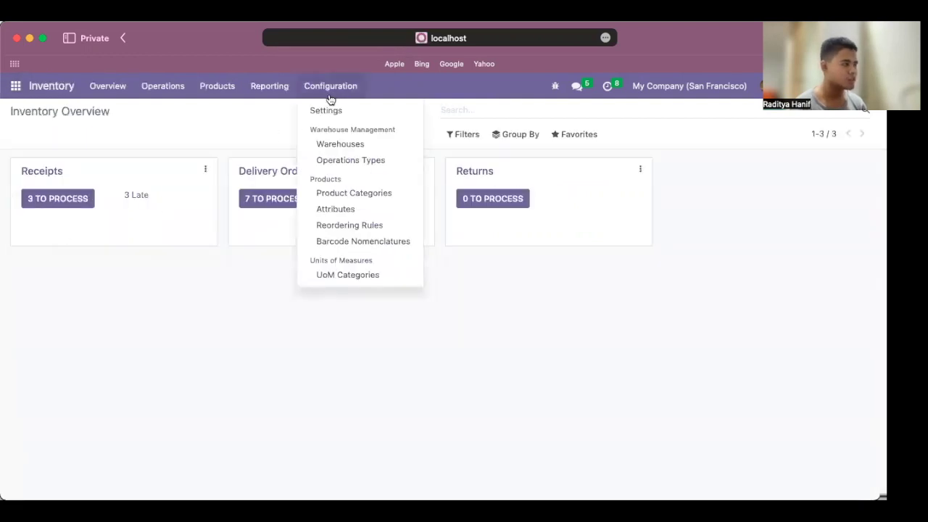
pyautogui.click(342, 277)
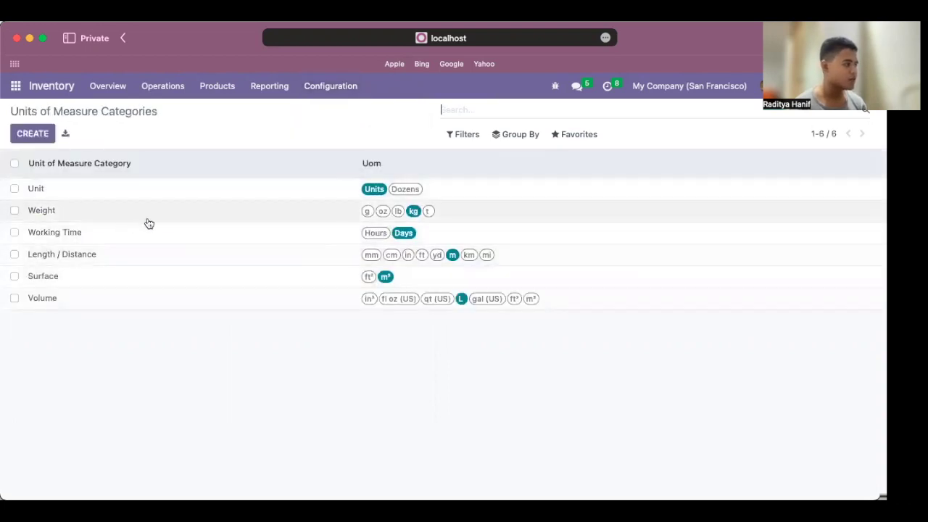
pyautogui.moveTo(104, 168)
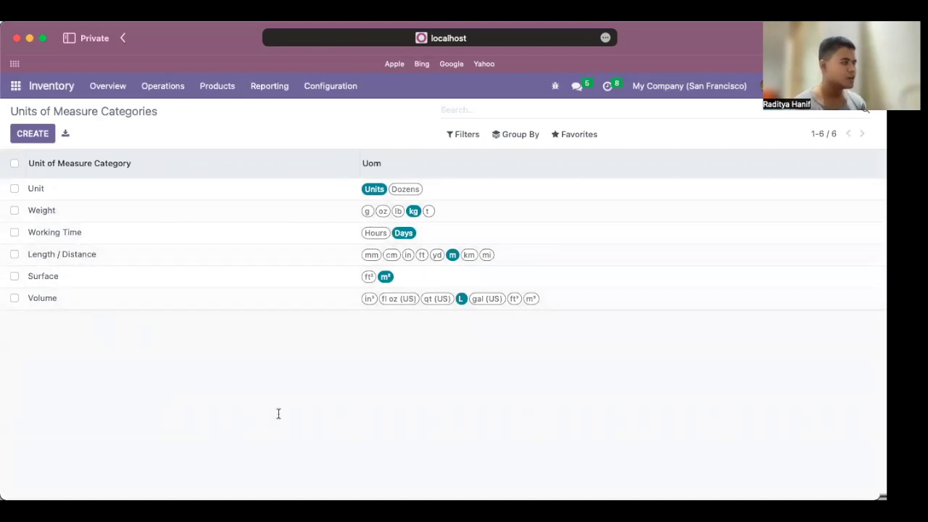
# Start a new unit of measure category and add a Bungkus unit typed as Reference Unit of Measure for this category
pyautogui.click(35, 132)
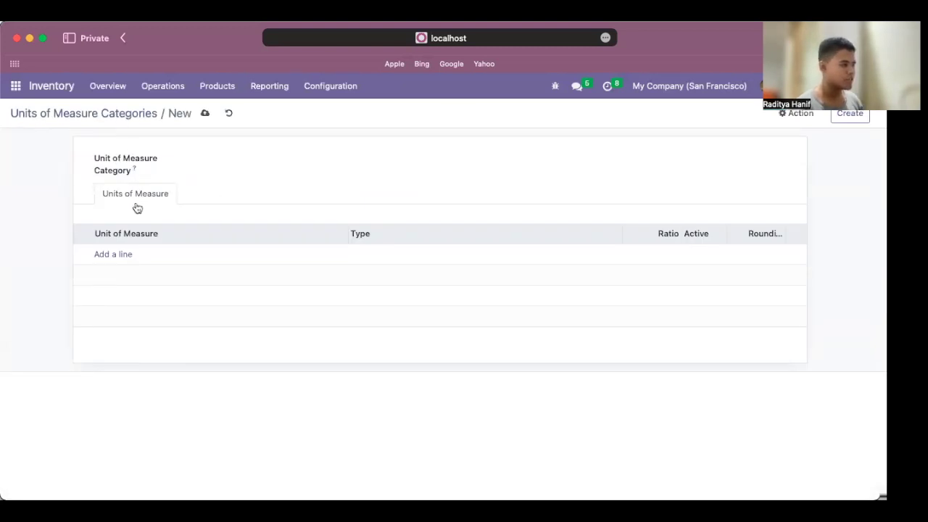
pyautogui.click(124, 257)
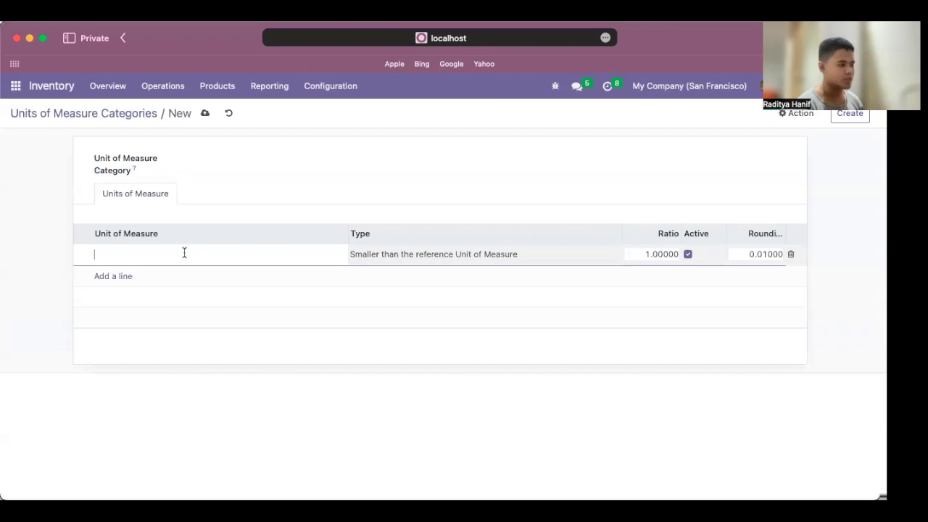
pyautogui.write('Bungkus')
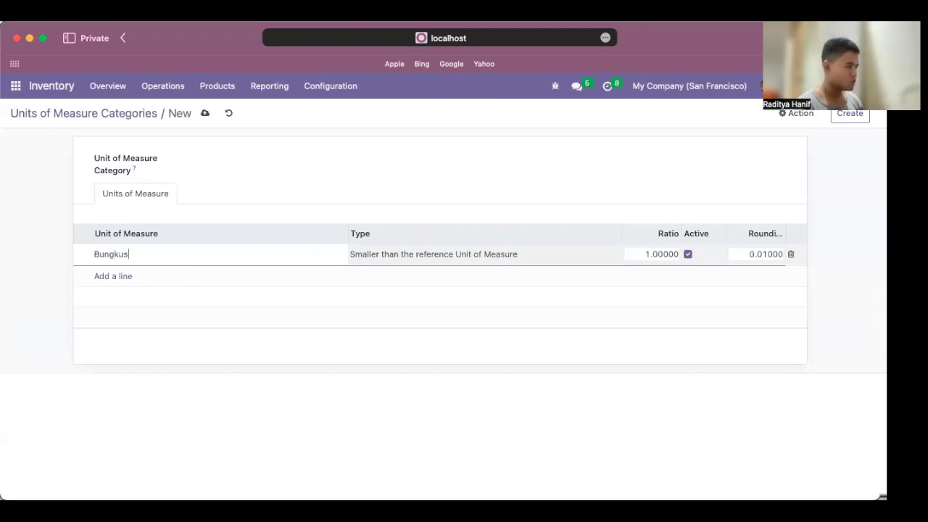
pyautogui.click(448, 252)
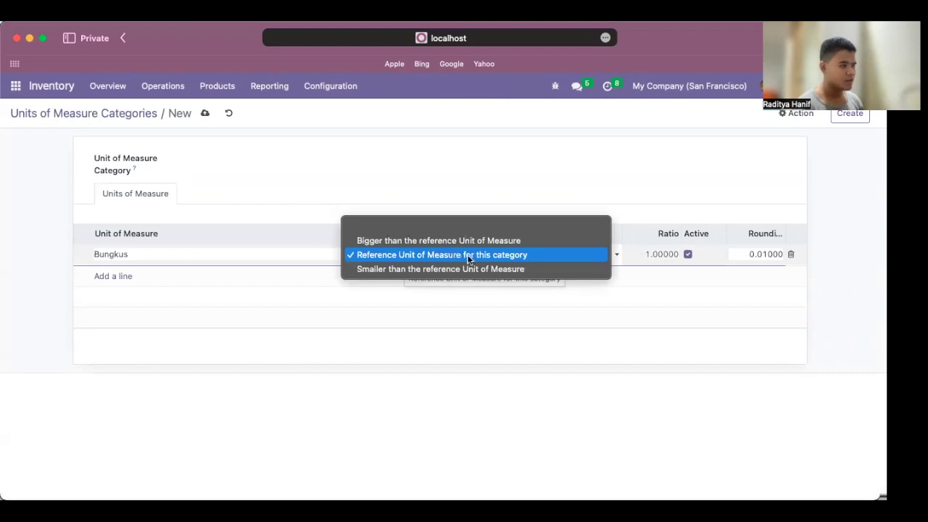
pyautogui.click(468, 255)
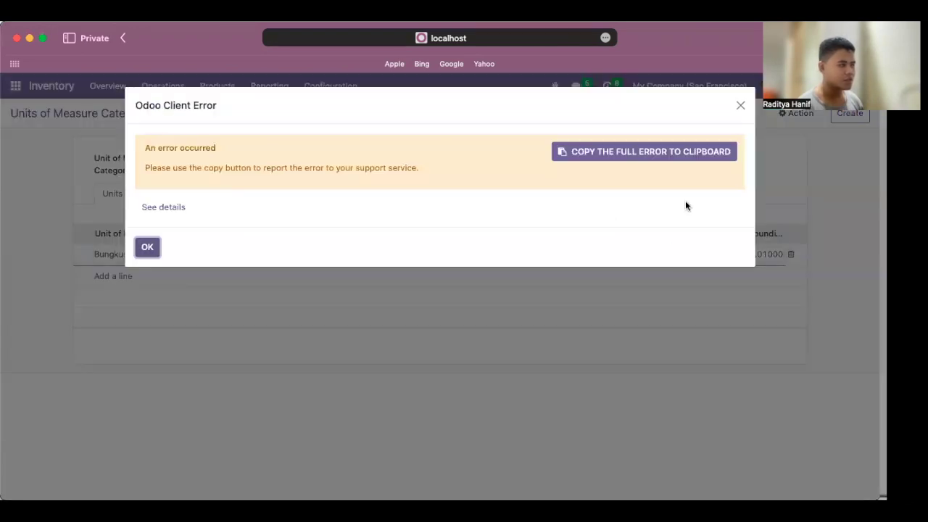
pyautogui.click(740, 106)
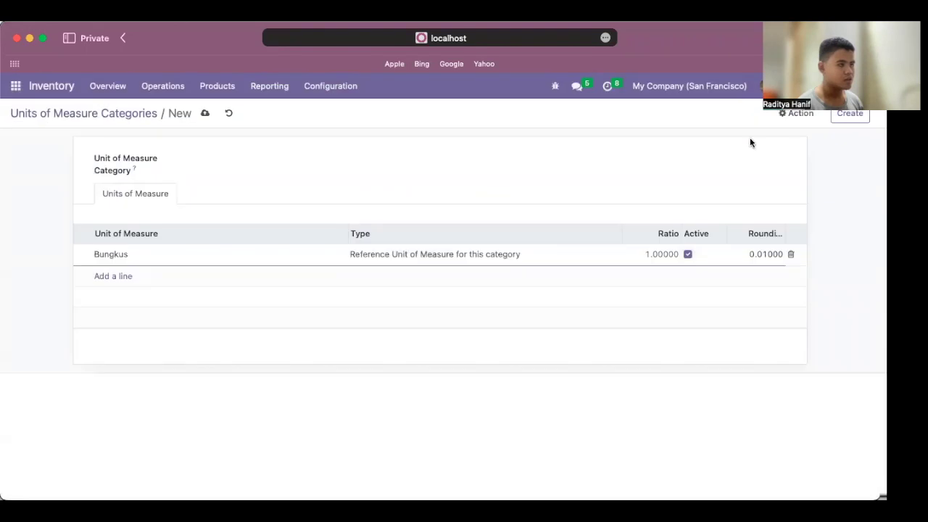
pyautogui.click(839, 319)
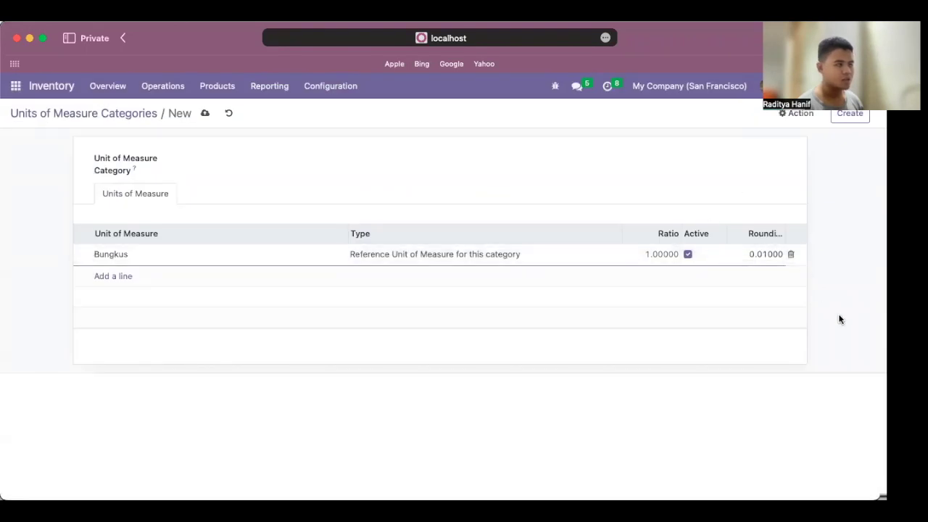
# Name the new unit of measure category Bungkus, save it and return to the category list
pyautogui.click(205, 116)
pyautogui.click(400, 165)
pyautogui.write('Bungkus')
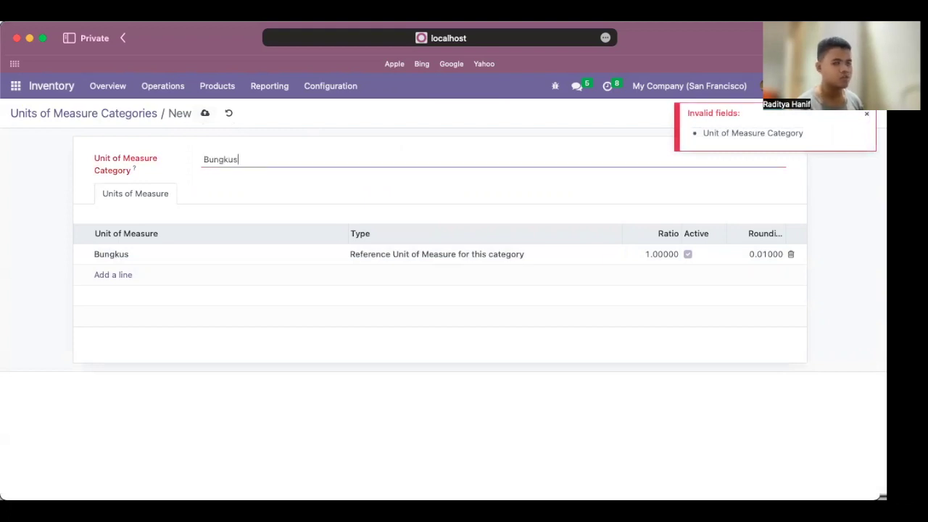
pyautogui.click(205, 114)
pyautogui.click(107, 114)
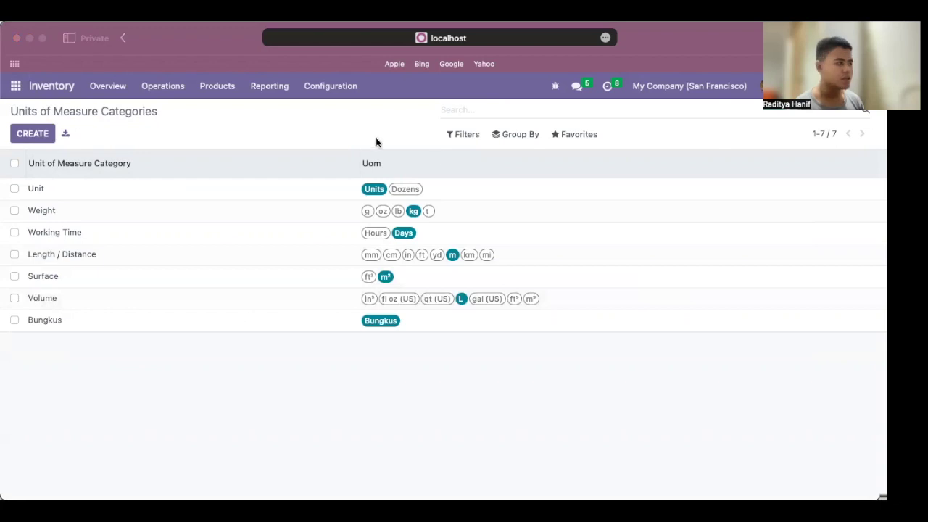
# Find the Product Packagings option by searching the settings for "prod", enable it and save
pyautogui.click(15, 85)
pyautogui.click(15, 86)
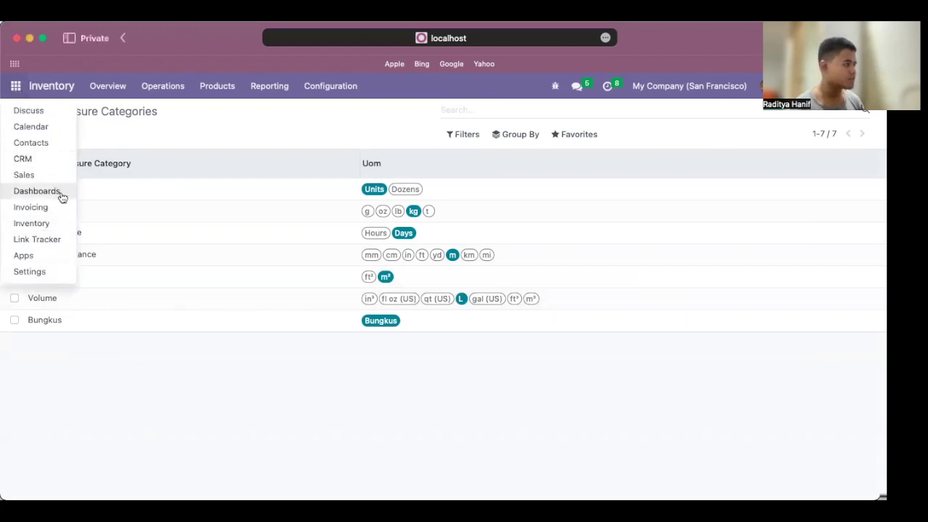
pyautogui.click(33, 271)
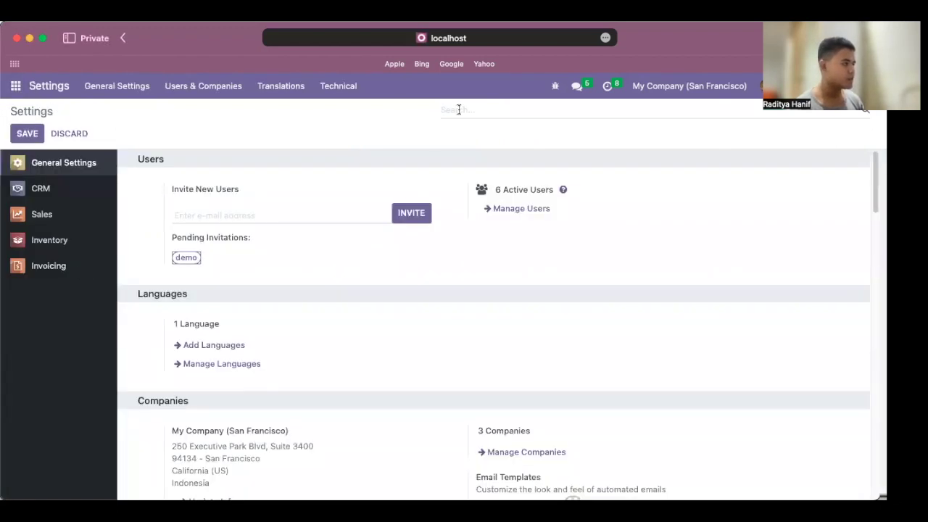
pyautogui.write('pr')
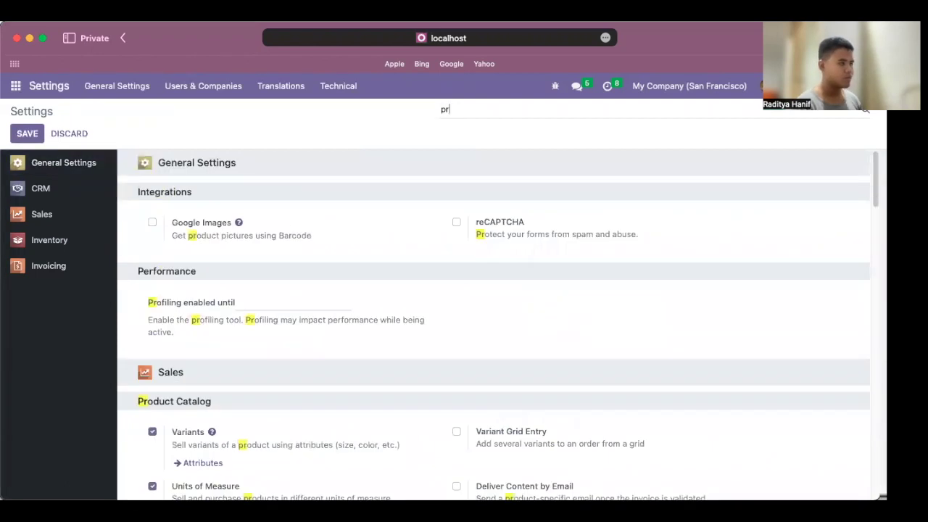
pyautogui.write('od')
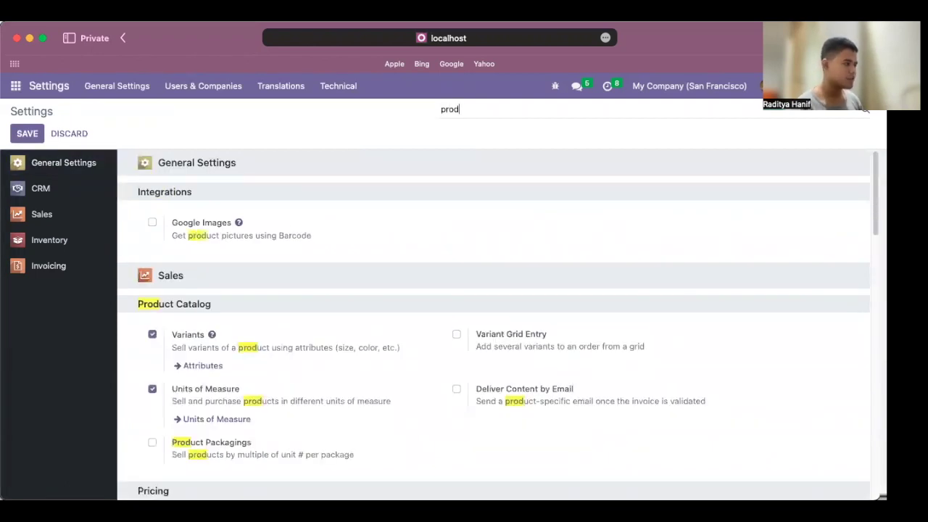
pyautogui.scroll(-1, 287, 350)
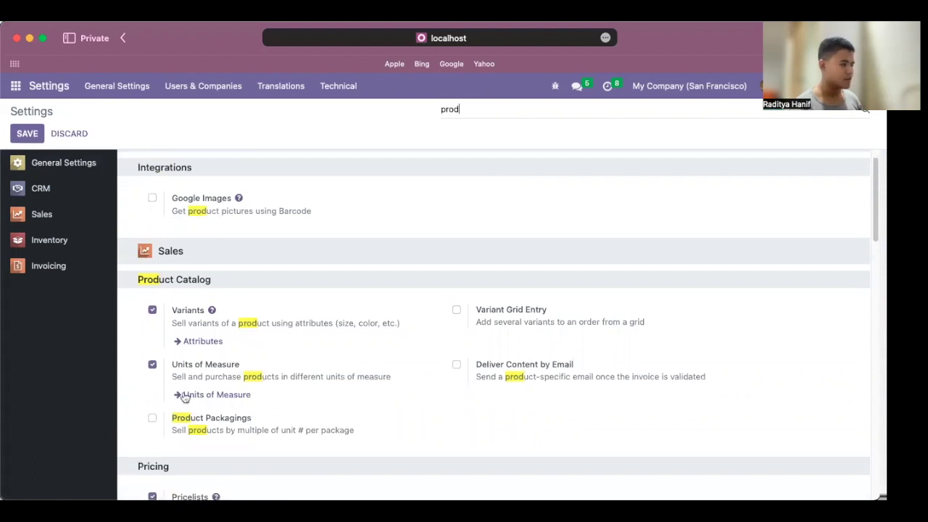
pyautogui.click(152, 419)
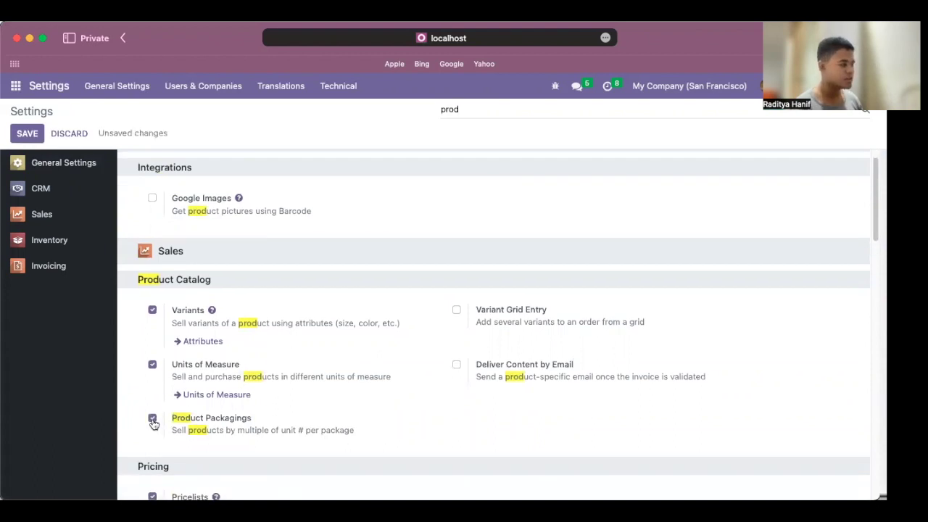
pyautogui.click(22, 135)
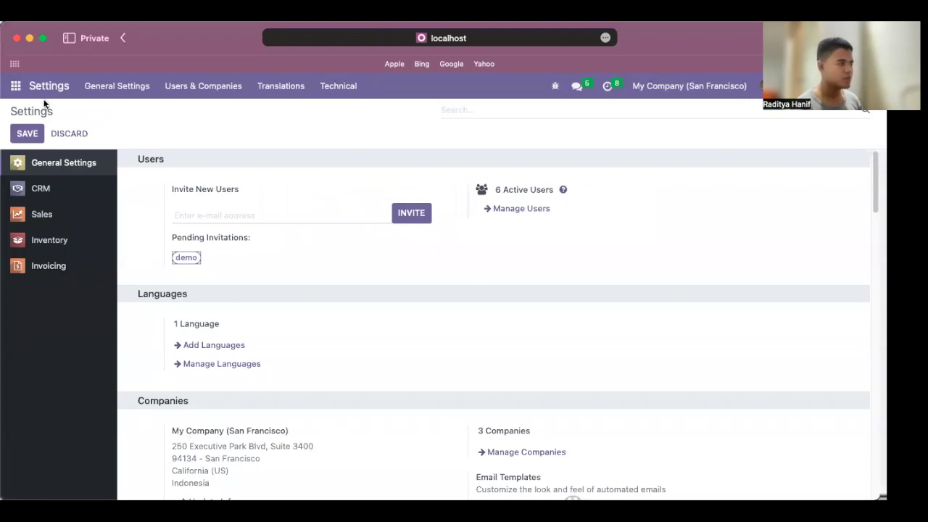
# Open the Rokok product from the Inventory products list
pyautogui.click(15, 85)
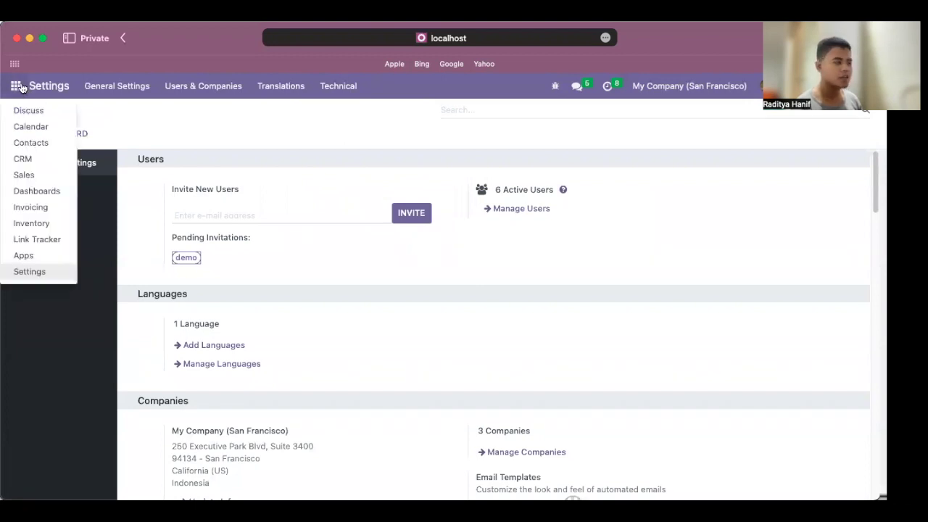
pyautogui.click(51, 222)
pyautogui.click(208, 90)
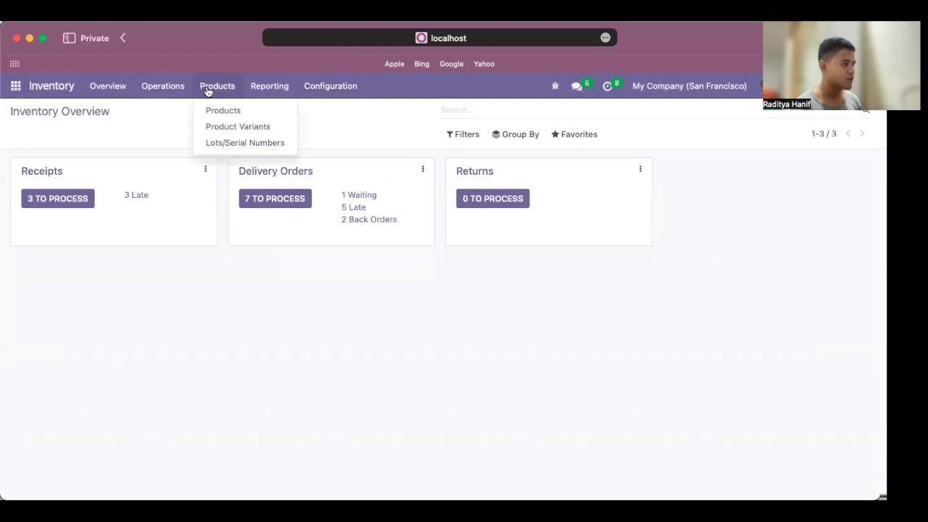
pyautogui.click(226, 115)
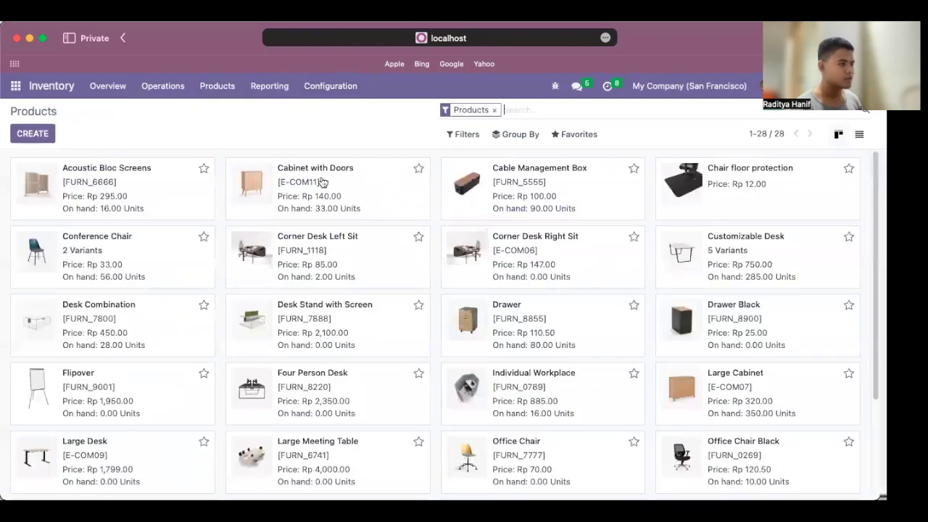
pyautogui.scroll(-3, 370, 259)
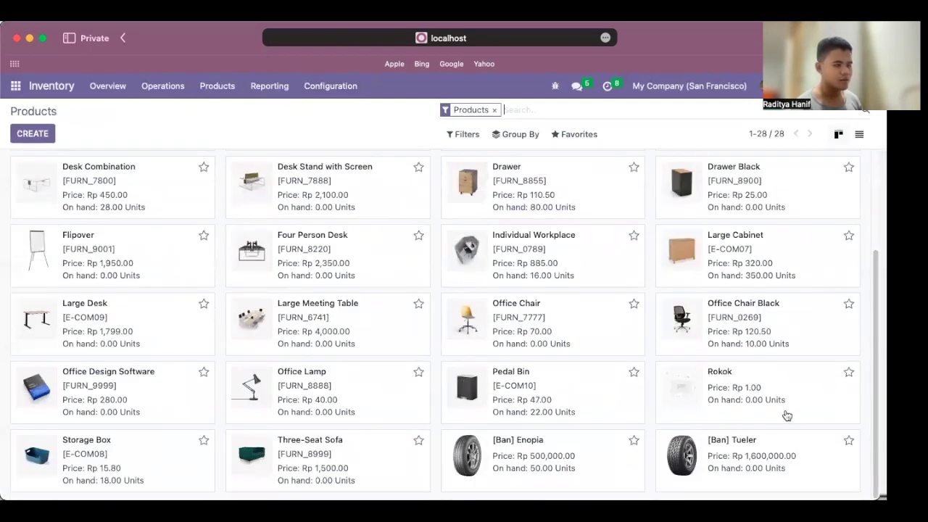
pyautogui.click(752, 400)
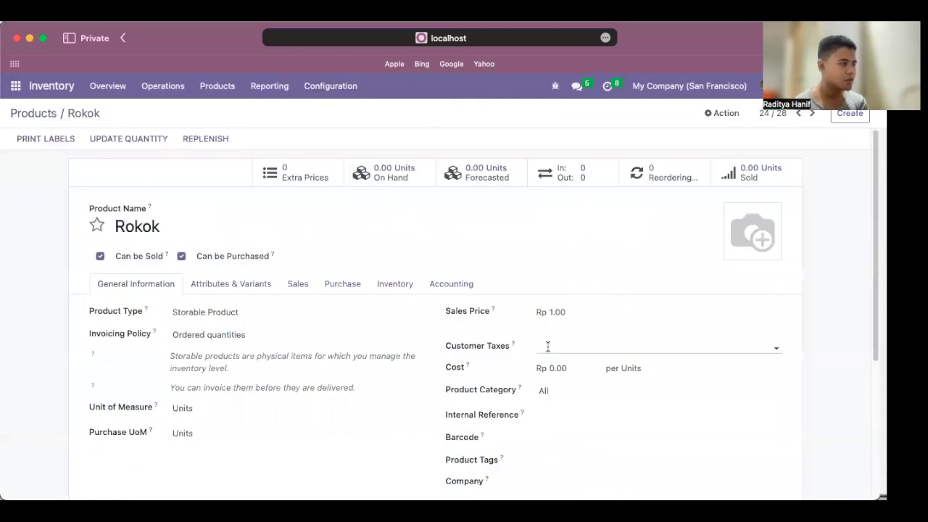
# Set the Rokok product's unit of measure to Bungkus, searching the full unit list for "bungkus"
pyautogui.scroll(-2, 377, 325)
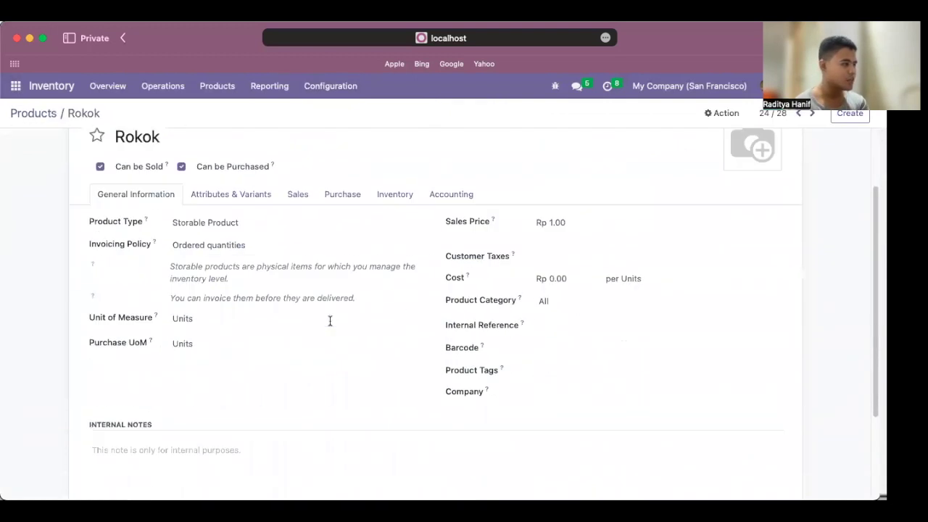
pyautogui.click(271, 322)
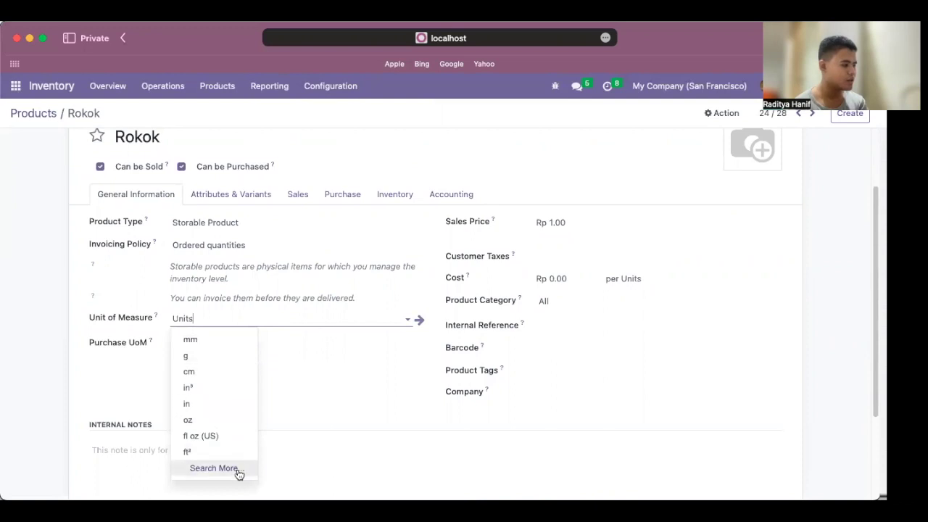
pyautogui.click(214, 468)
pyautogui.scroll(-5, 241, 350)
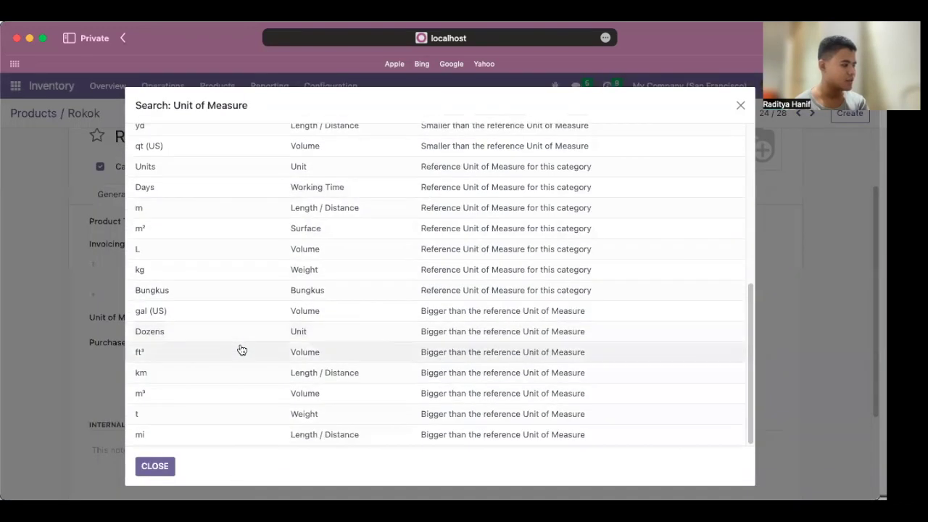
pyautogui.scroll(5, 242, 350)
pyautogui.scroll(-3, 238, 346)
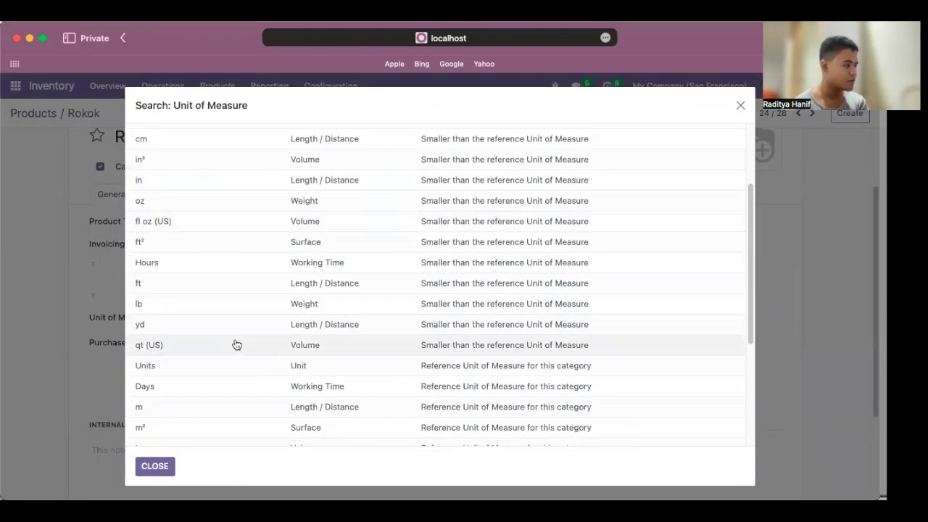
pyautogui.scroll(-3, 234, 344)
pyautogui.scroll(5, 235, 344)
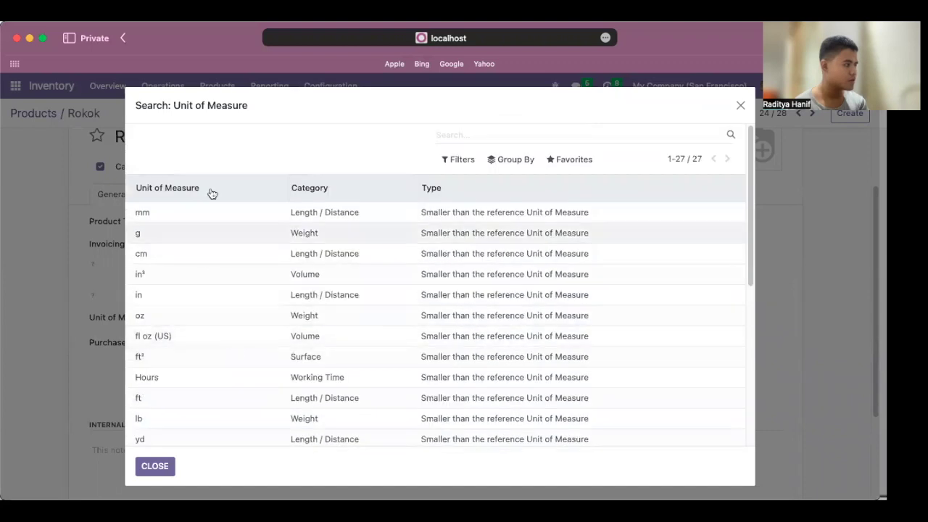
pyautogui.write('bun')
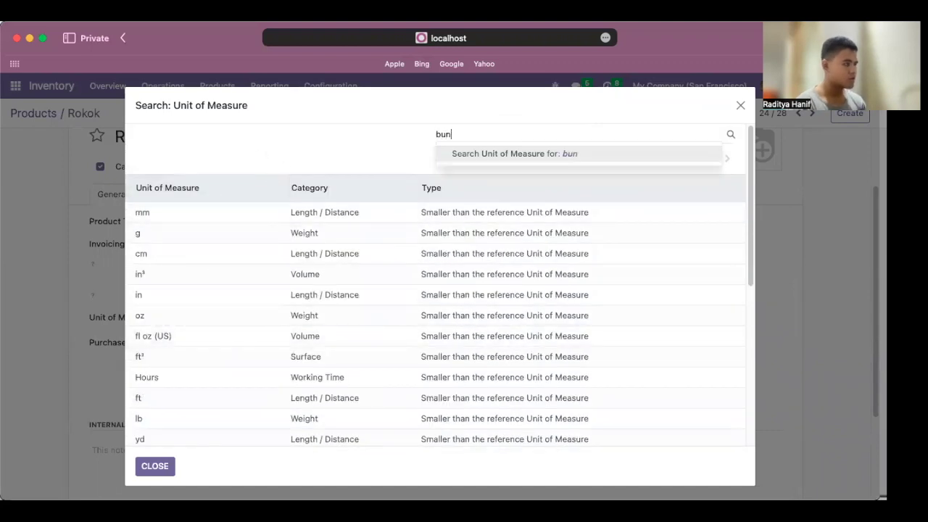
pyautogui.write('gkus')
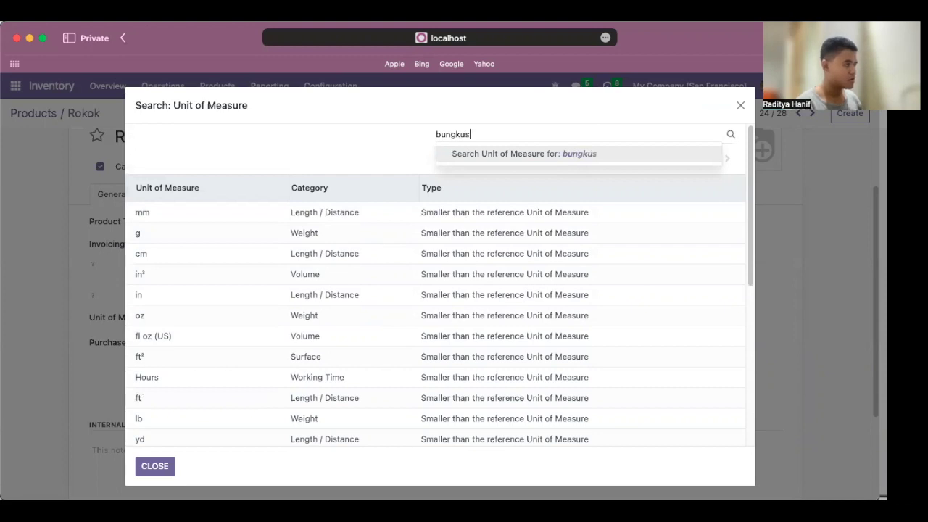
pyautogui.press('Return')
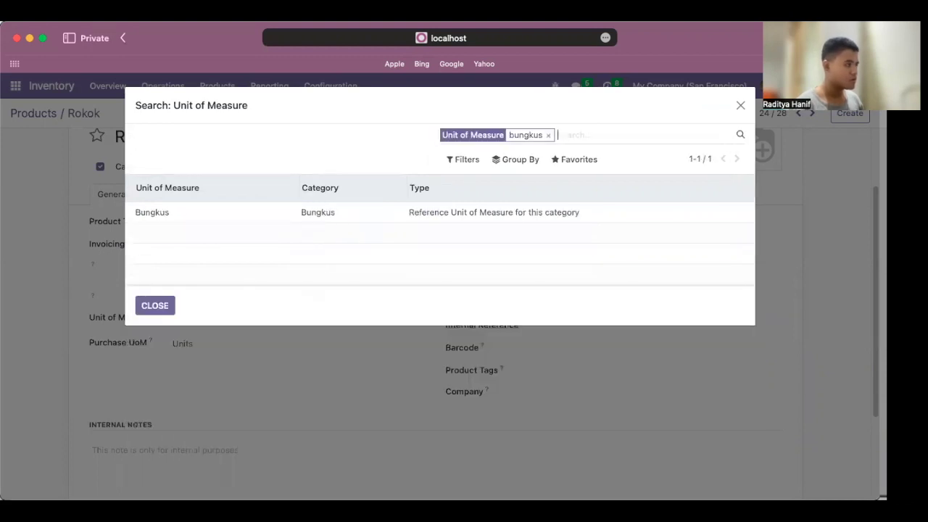
pyautogui.click(208, 218)
# Add a packaging named Slop with a contained quantity of 10 to the Rokok product's inventory details
pyautogui.scroll(2, 339, 392)
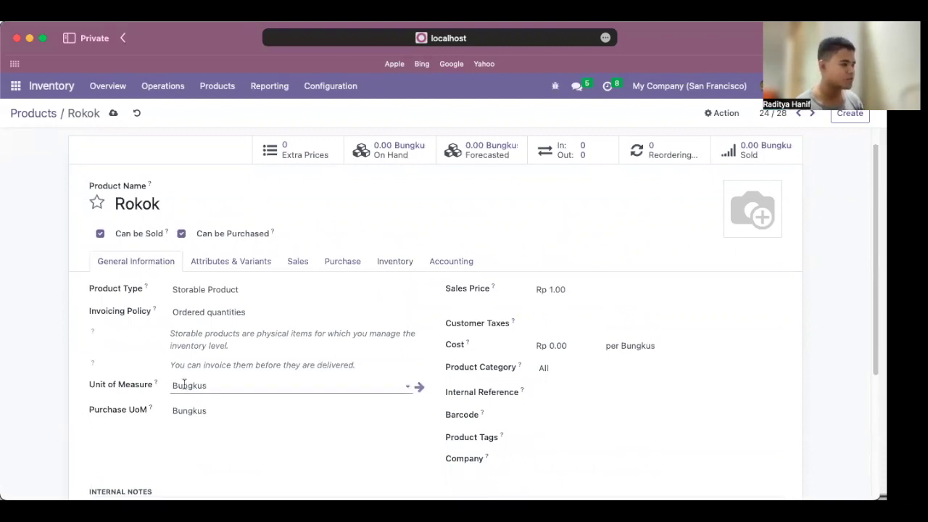
pyautogui.click(388, 265)
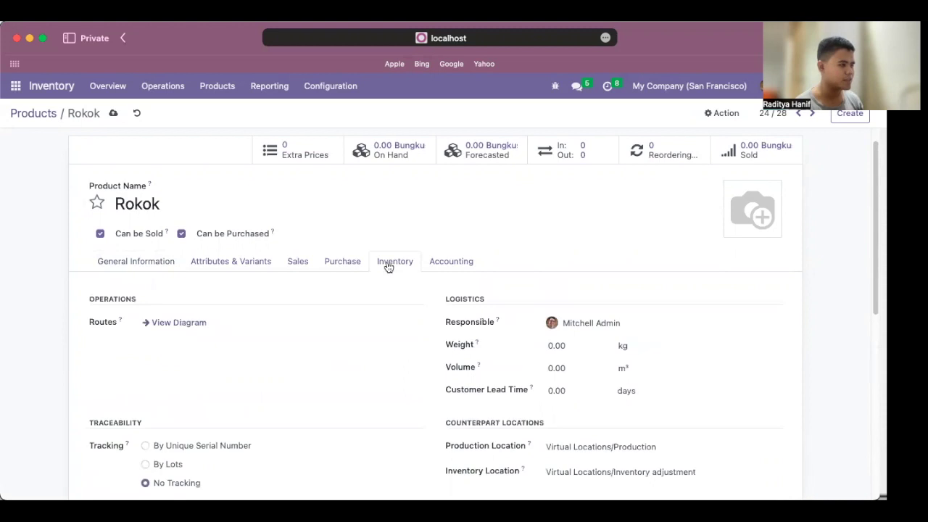
pyautogui.scroll(-5, 344, 305)
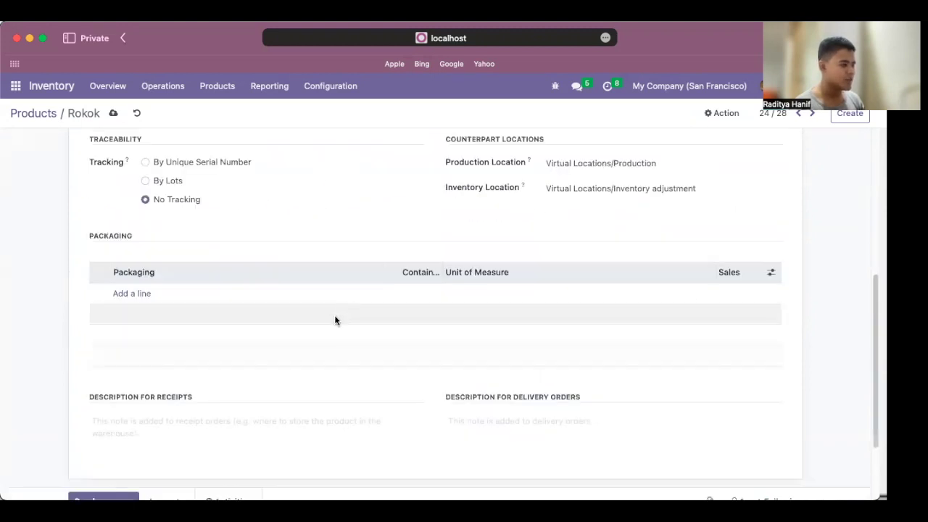
pyautogui.click(144, 300)
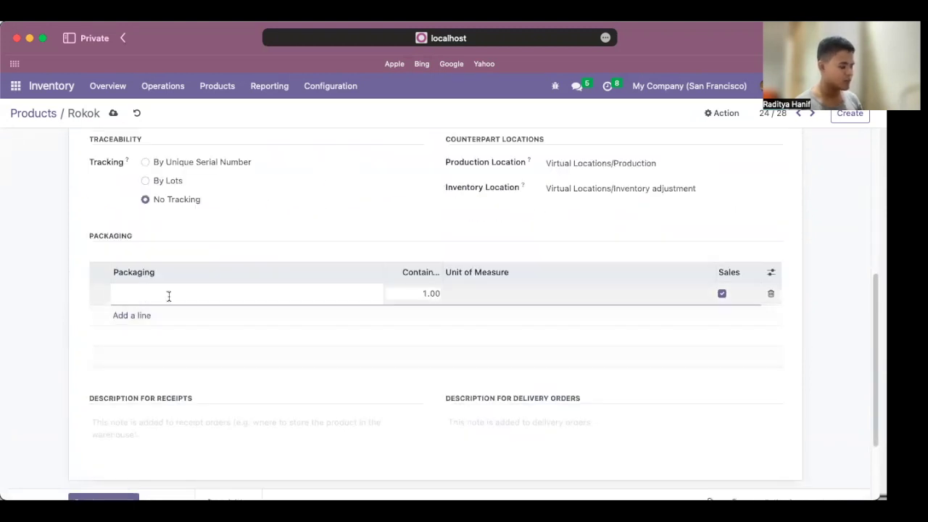
pyautogui.write('Slop')
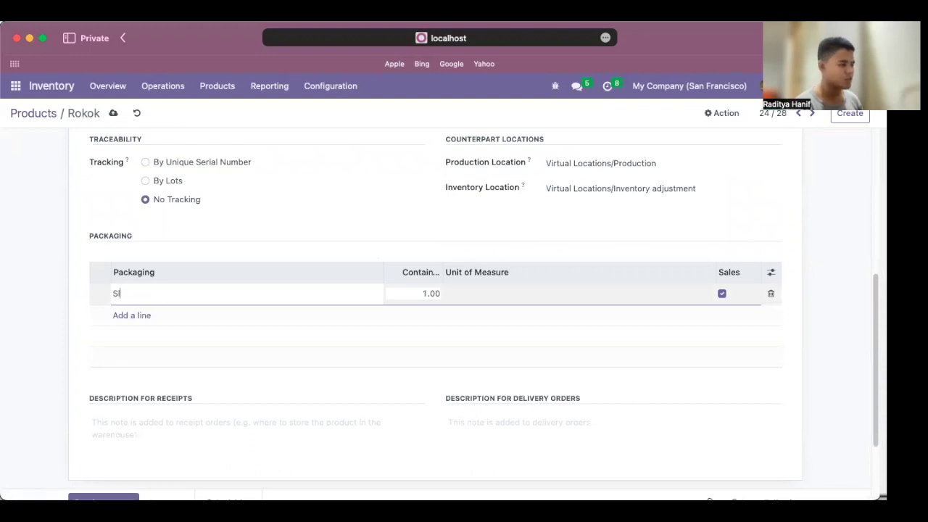
pyautogui.click(424, 295)
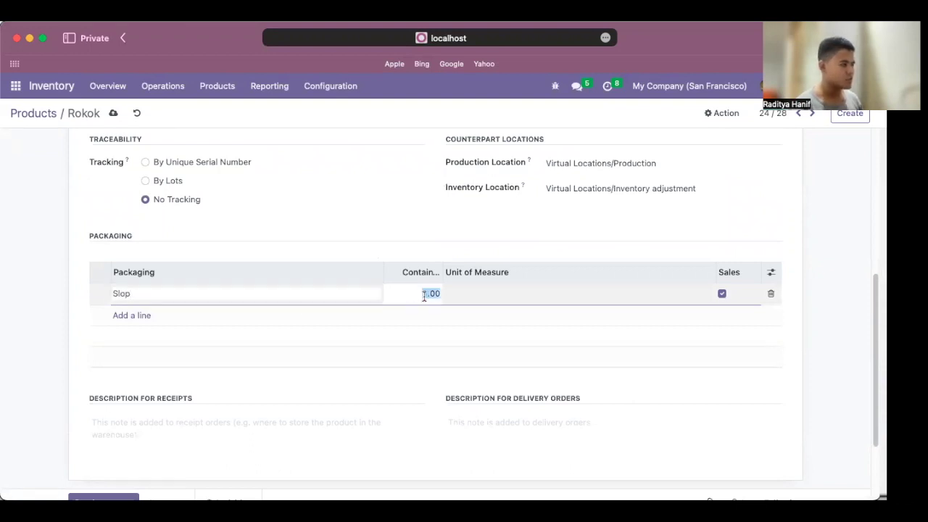
pyautogui.write('10')
pyautogui.click(748, 414)
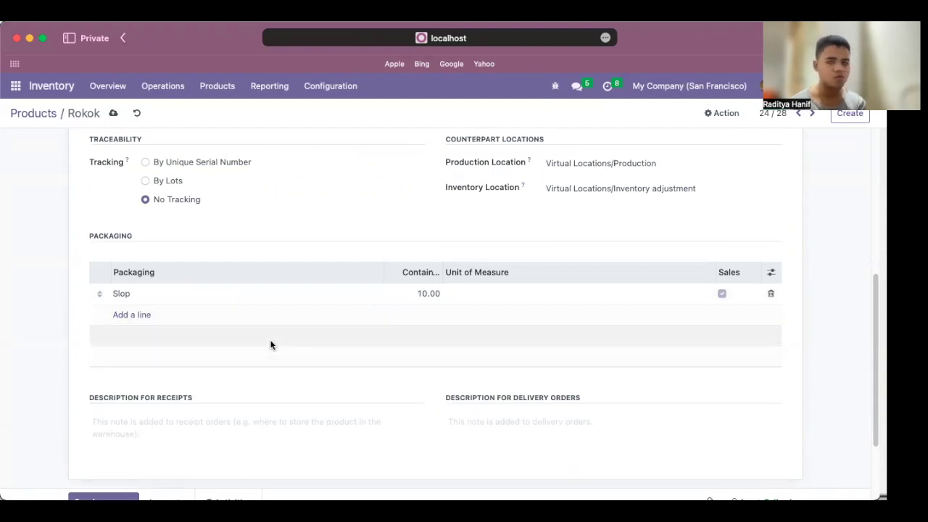
pyautogui.scroll(-3, 306, 331)
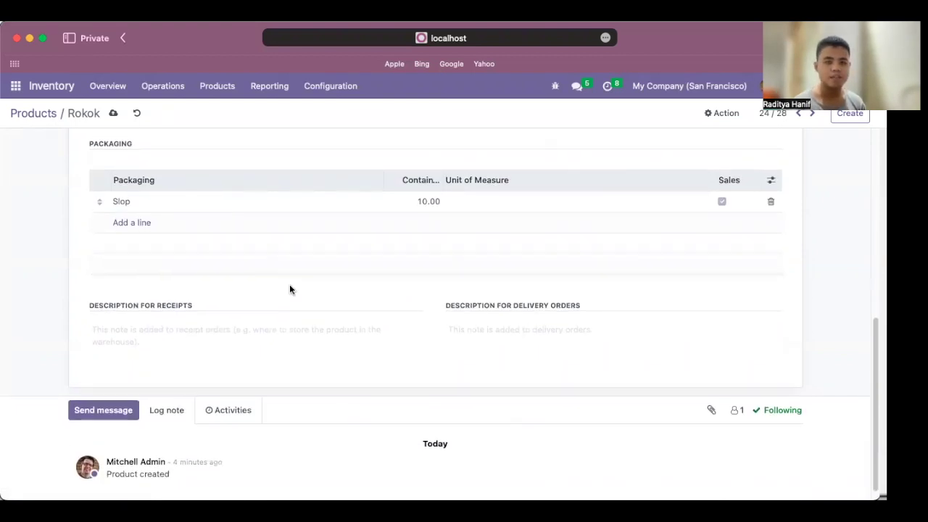
pyautogui.scroll(10, 289, 290)
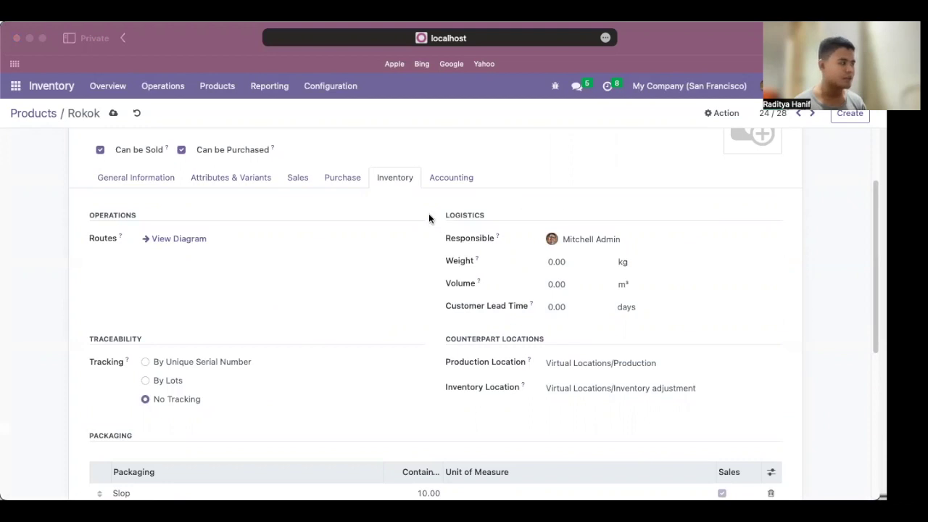
# Switch to the Sales app and create a new quotation for the customer Deco Addict
pyautogui.click(16, 87)
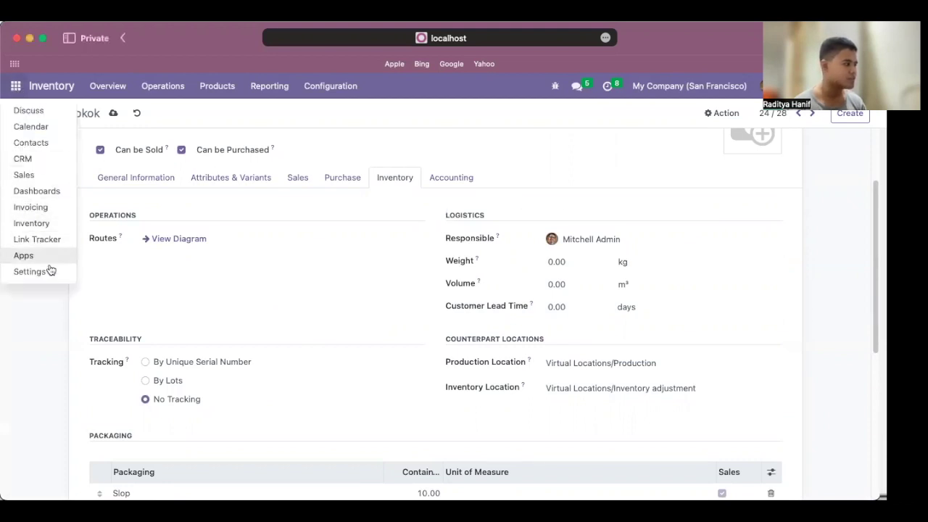
pyautogui.click(53, 173)
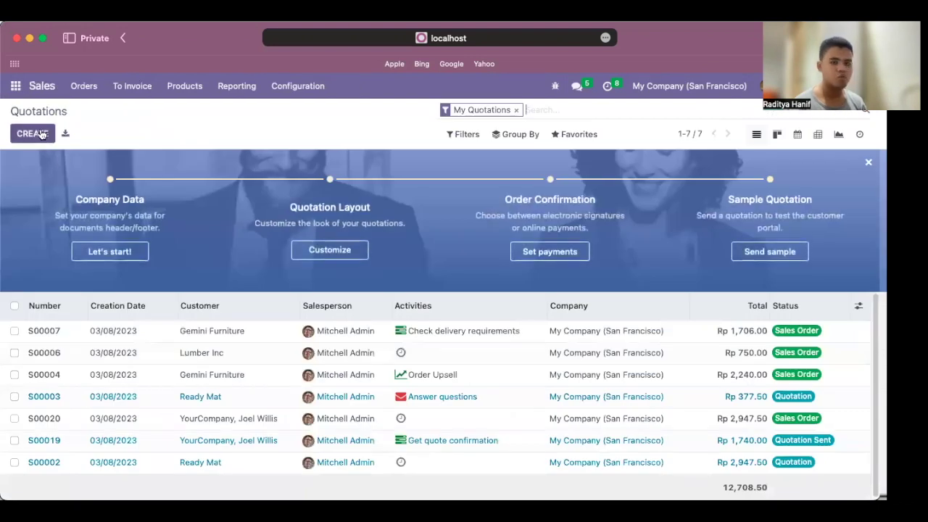
pyautogui.click(32, 133)
pyautogui.click(239, 245)
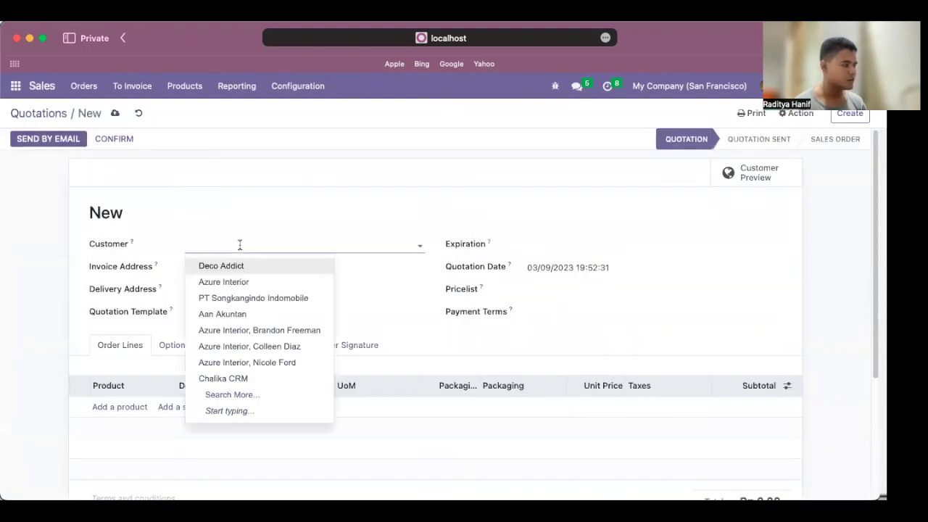
pyautogui.click(251, 267)
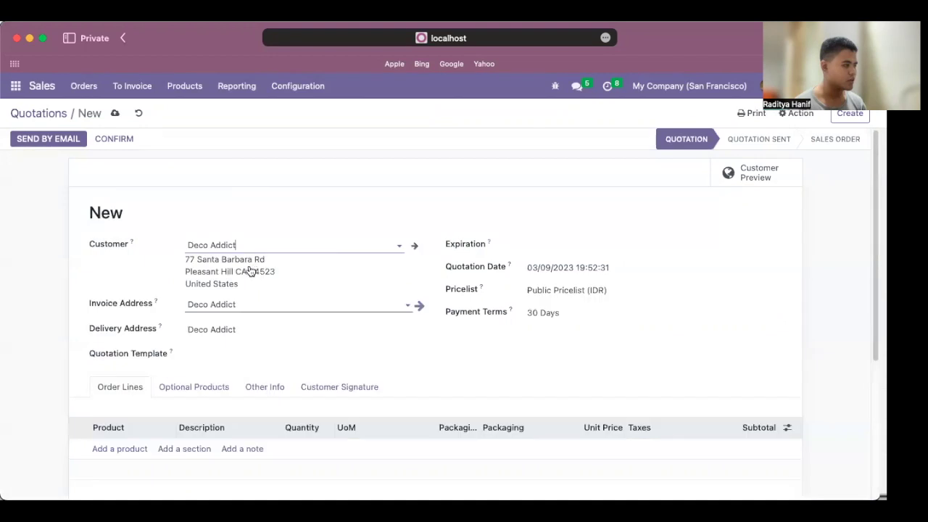
# Add an order line for the product Rokok and choose Slop as its packaging
pyautogui.scroll(-4, 308, 301)
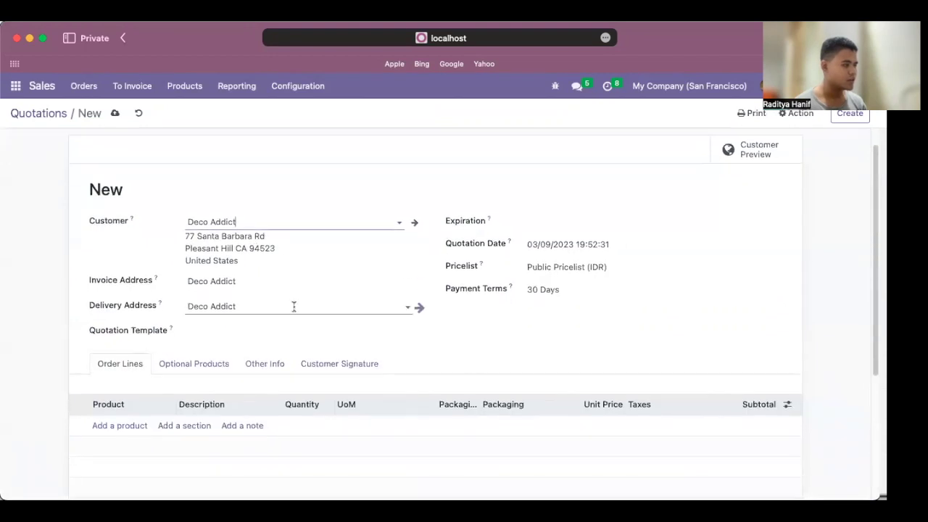
pyautogui.click(122, 316)
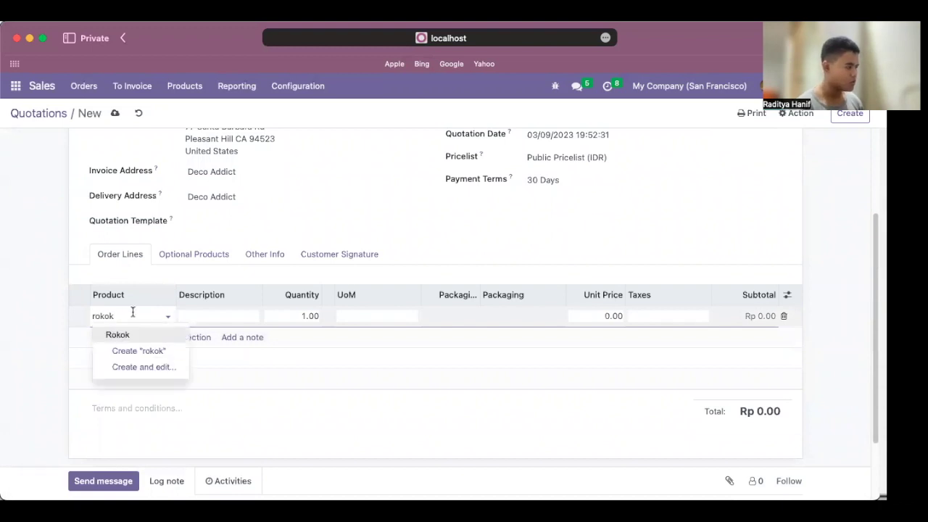
pyautogui.click(129, 338)
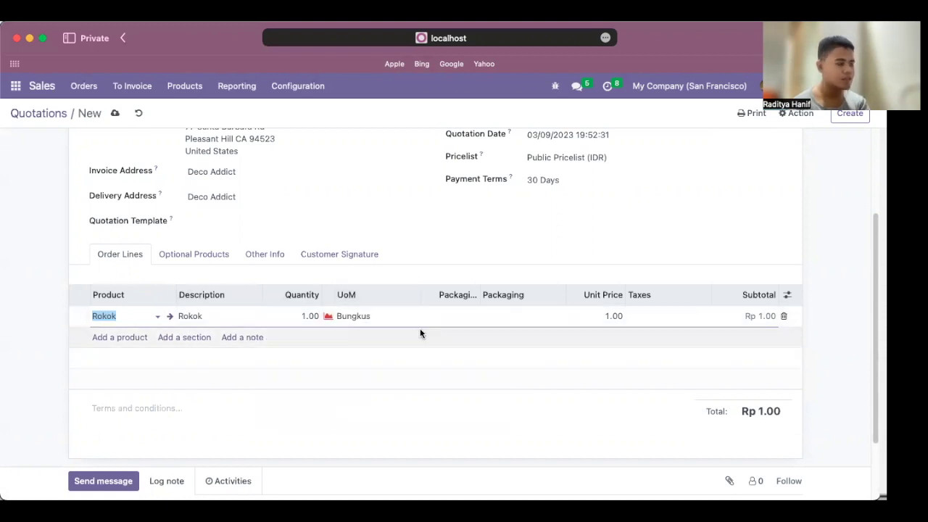
pyautogui.click(522, 315)
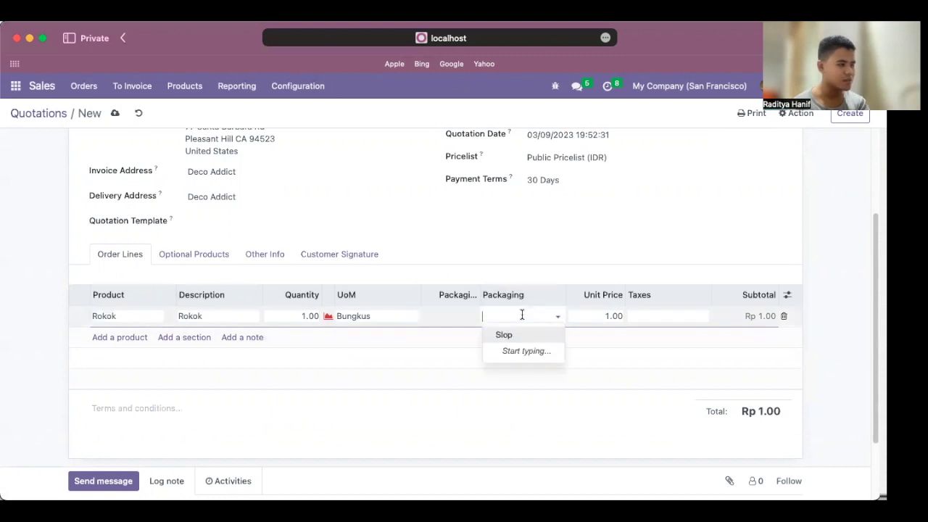
pyautogui.click(529, 334)
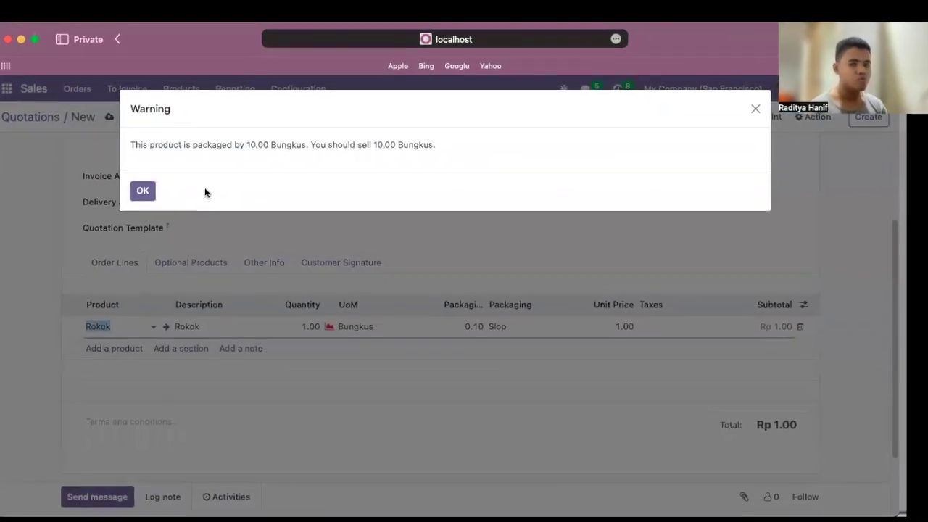
pyautogui.moveTo(126, 154); pyautogui.dragTo(475, 189)
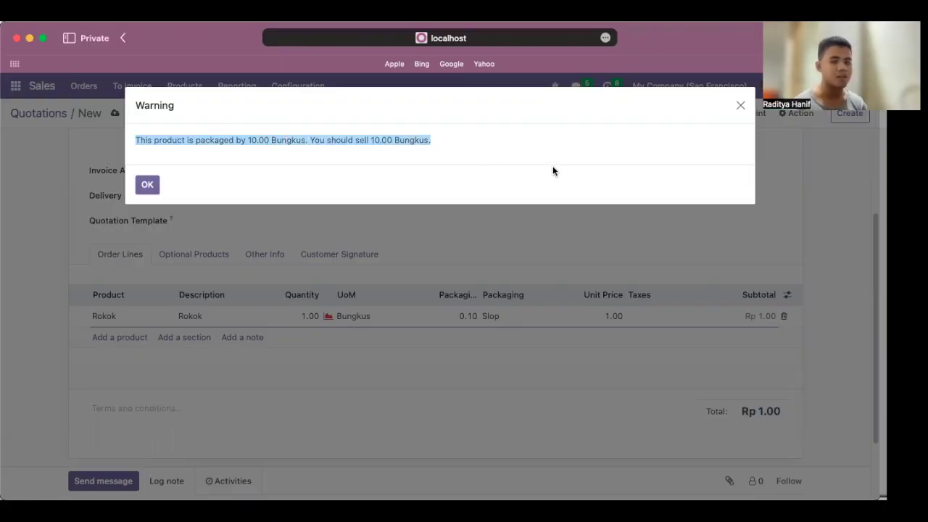
pyautogui.click(740, 106)
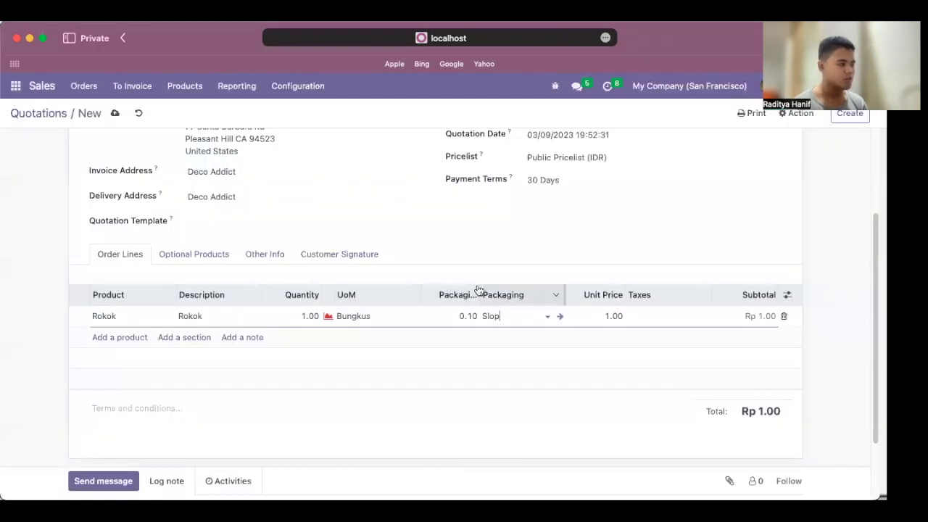
# Set the quantity of the Rokok order line to 20
pyautogui.click(310, 316)
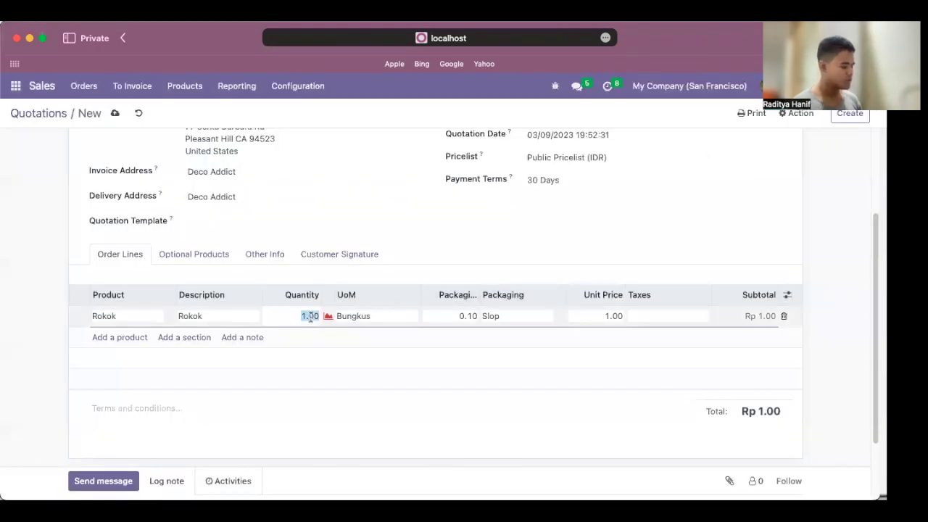
pyautogui.write('20')
pyautogui.click(377, 420)
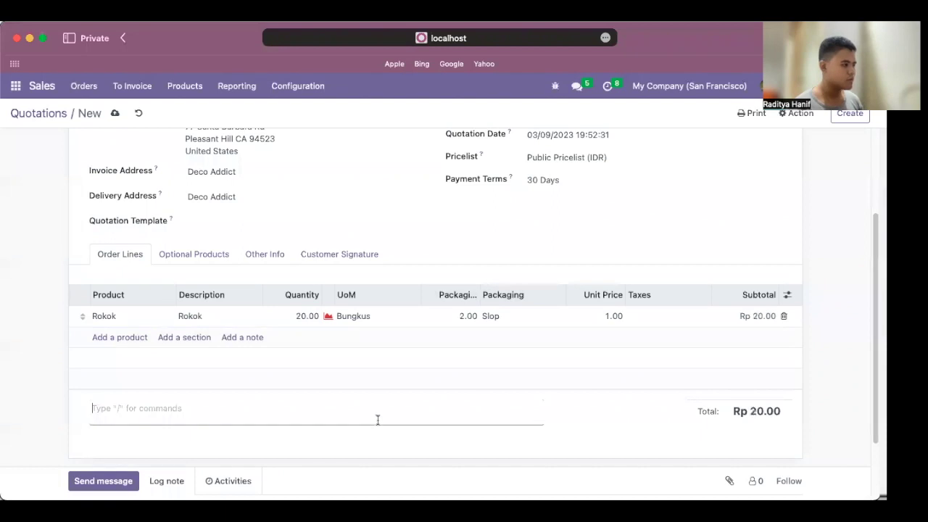
pyautogui.click(845, 350)
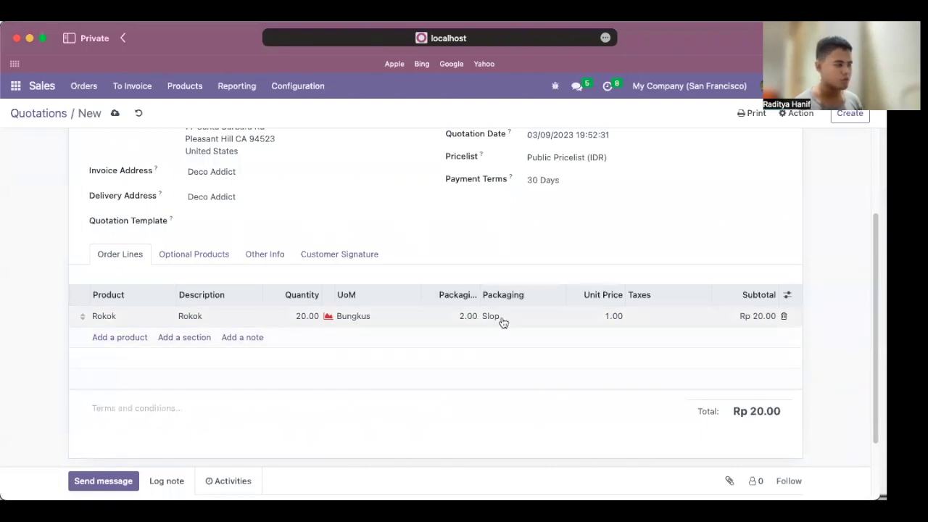
pyautogui.scroll(-1, 518, 377)
pyautogui.scroll(-1, 518, 377)
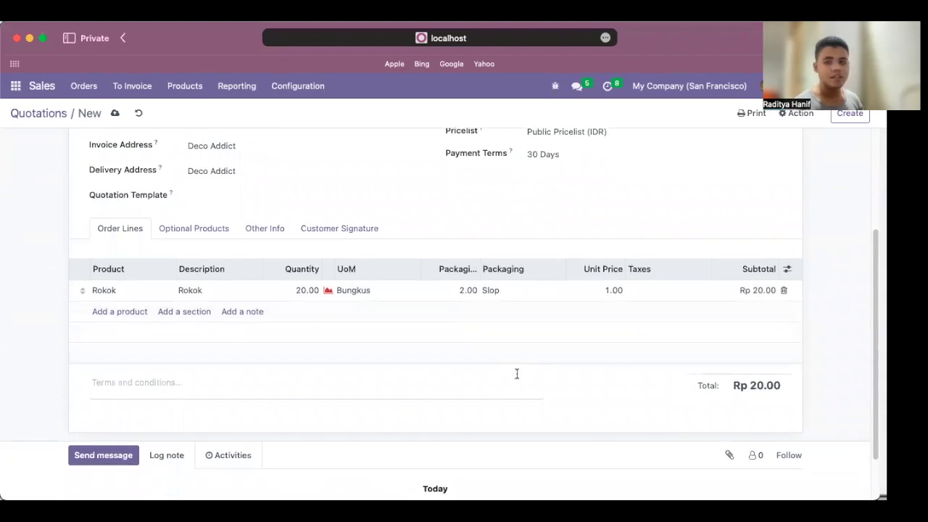